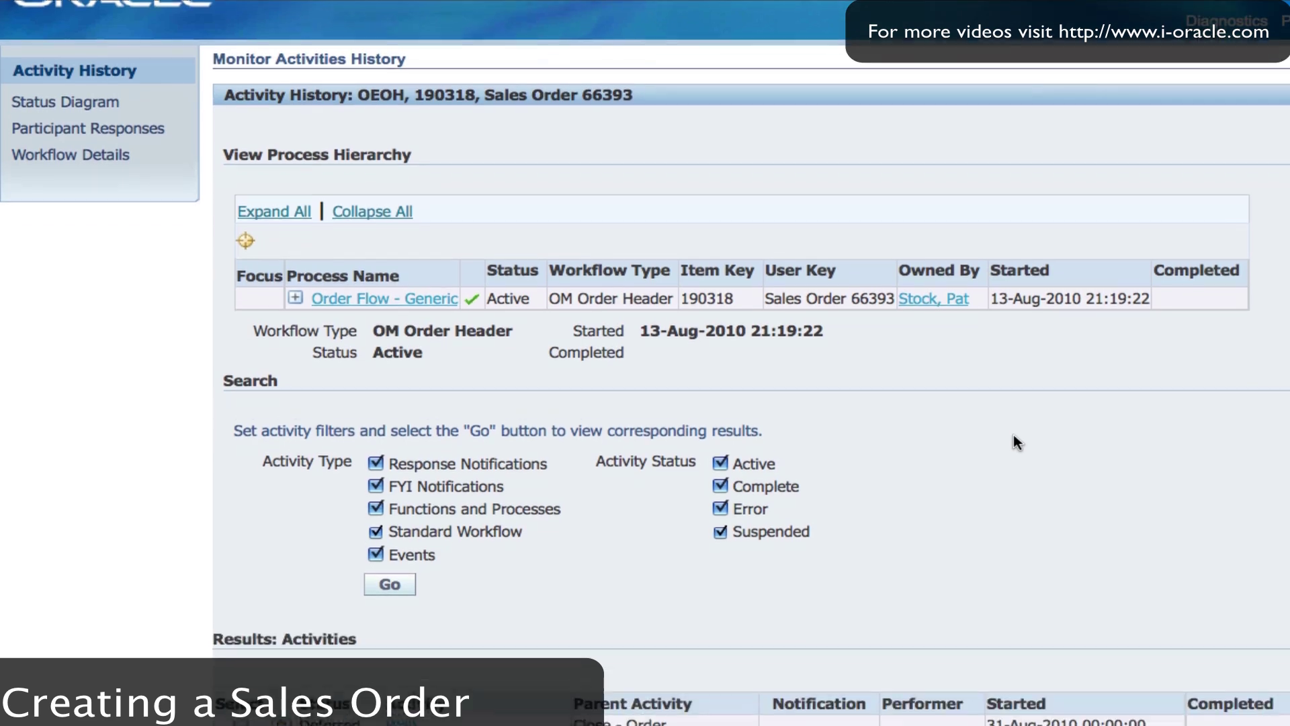
# Step: Review the activity results of the sales order's header workflow, including start dates, completion dates and activity results
pyautogui.scroll(-7, 1015, 443)
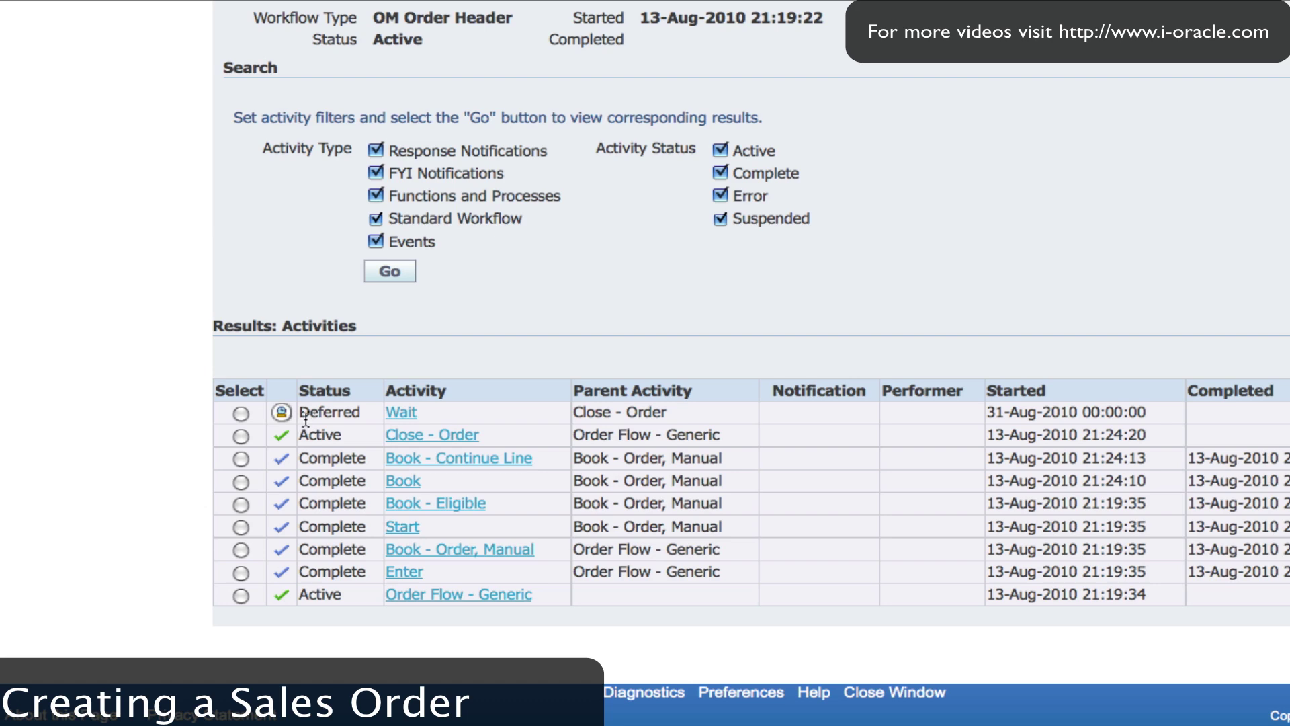
pyautogui.hscroll(4, 462, 417)
pyautogui.hscroll(4, 465, 421)
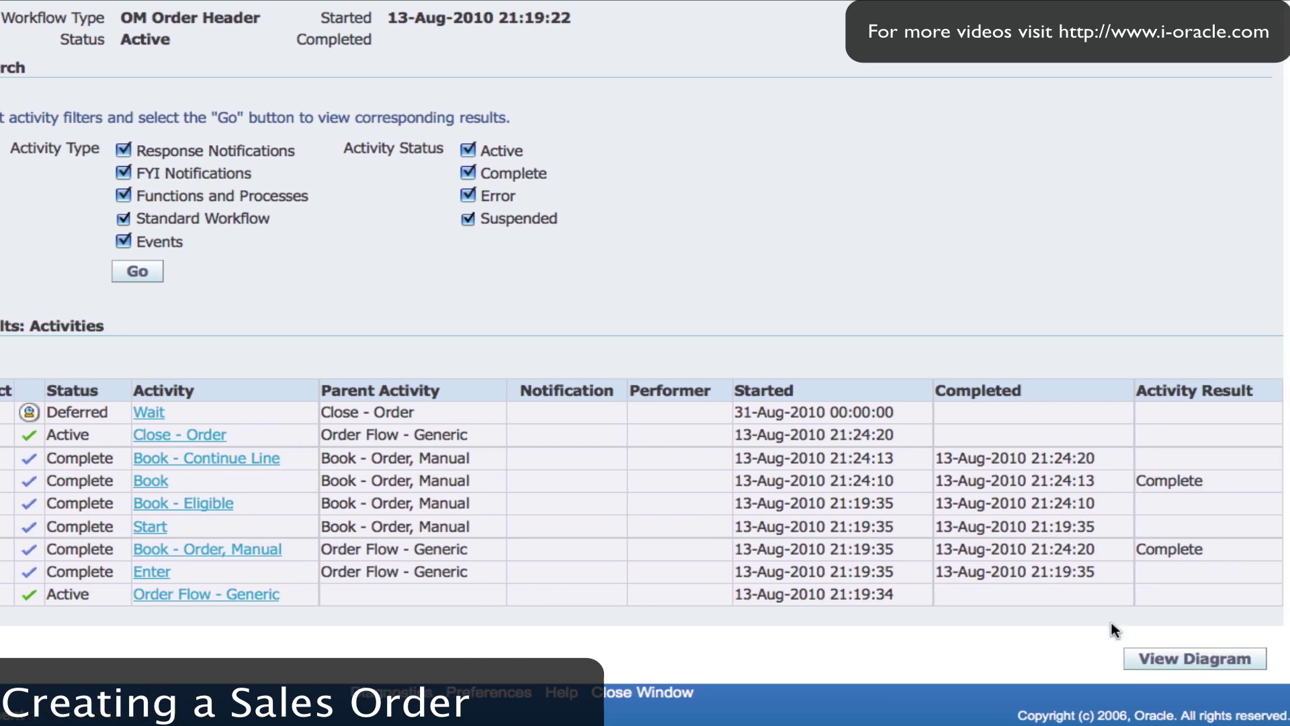
# Step: Examine the status diagram of the order header workflow and open its workflow details
pyautogui.click(1162, 660)
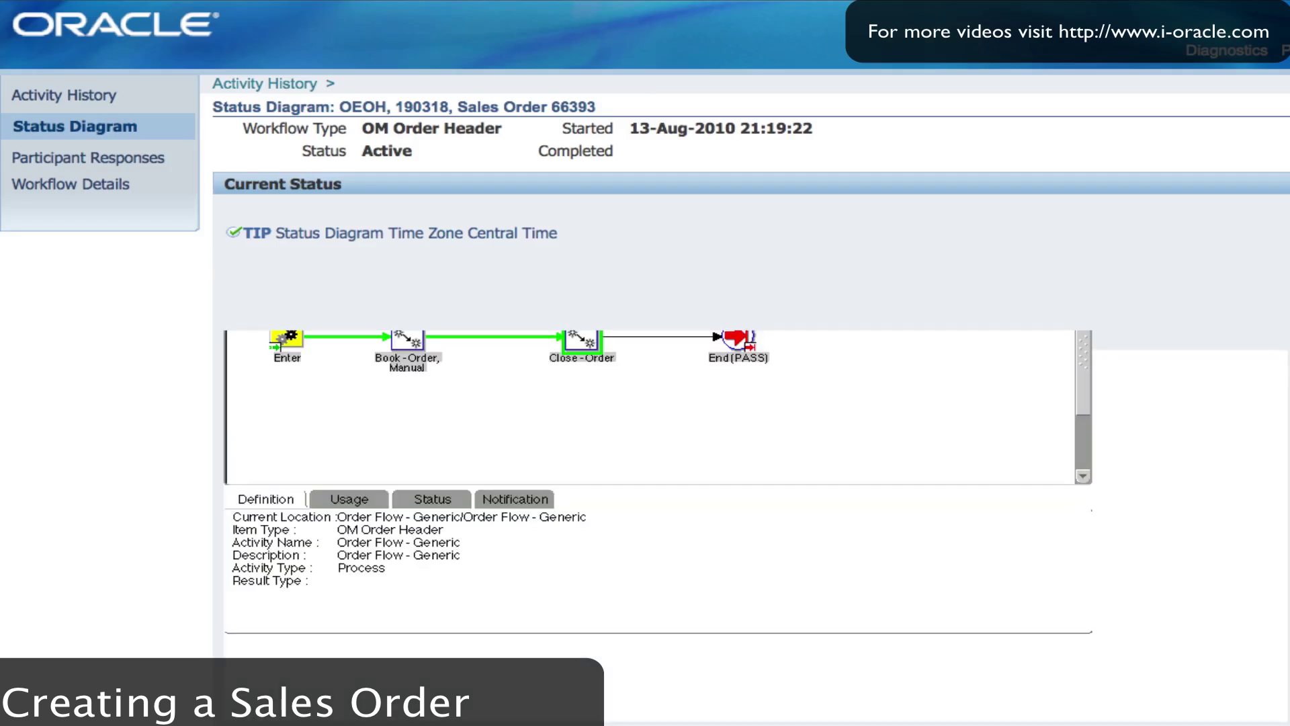
pyautogui.scroll(-5, 645, 363)
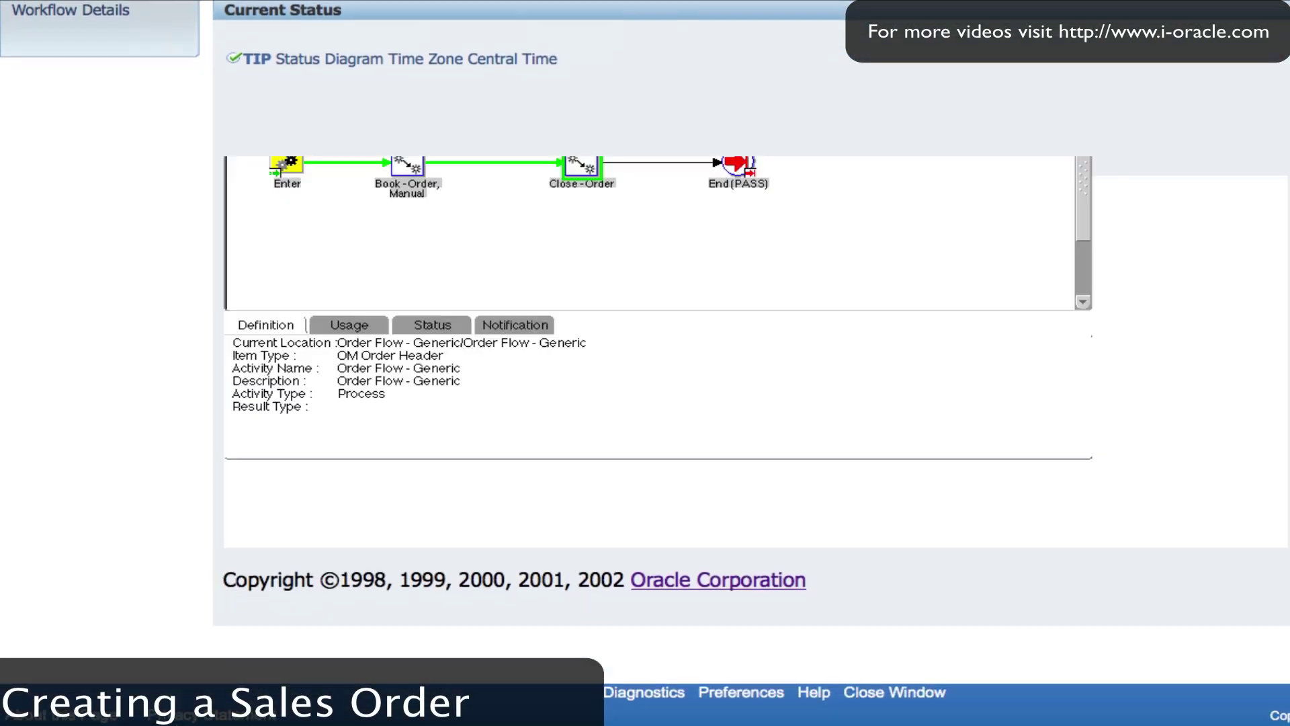
pyautogui.scroll(4, 645, 363)
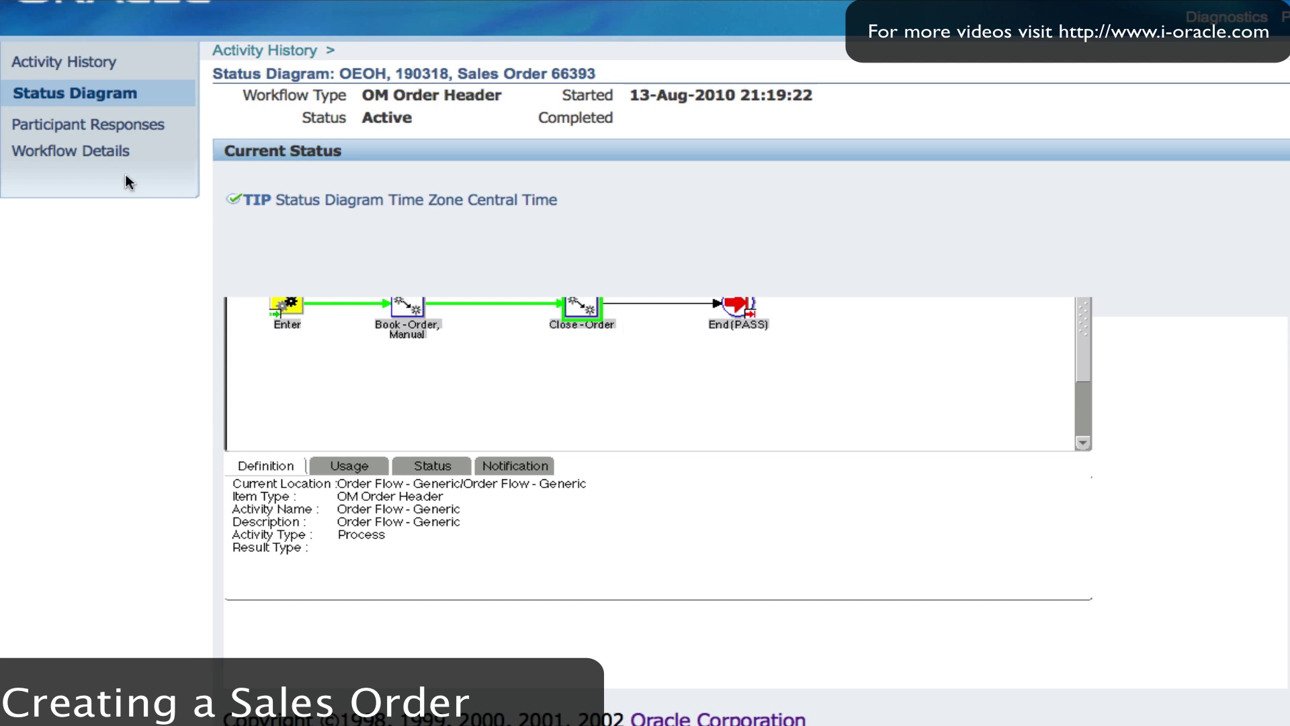
pyautogui.click(78, 154)
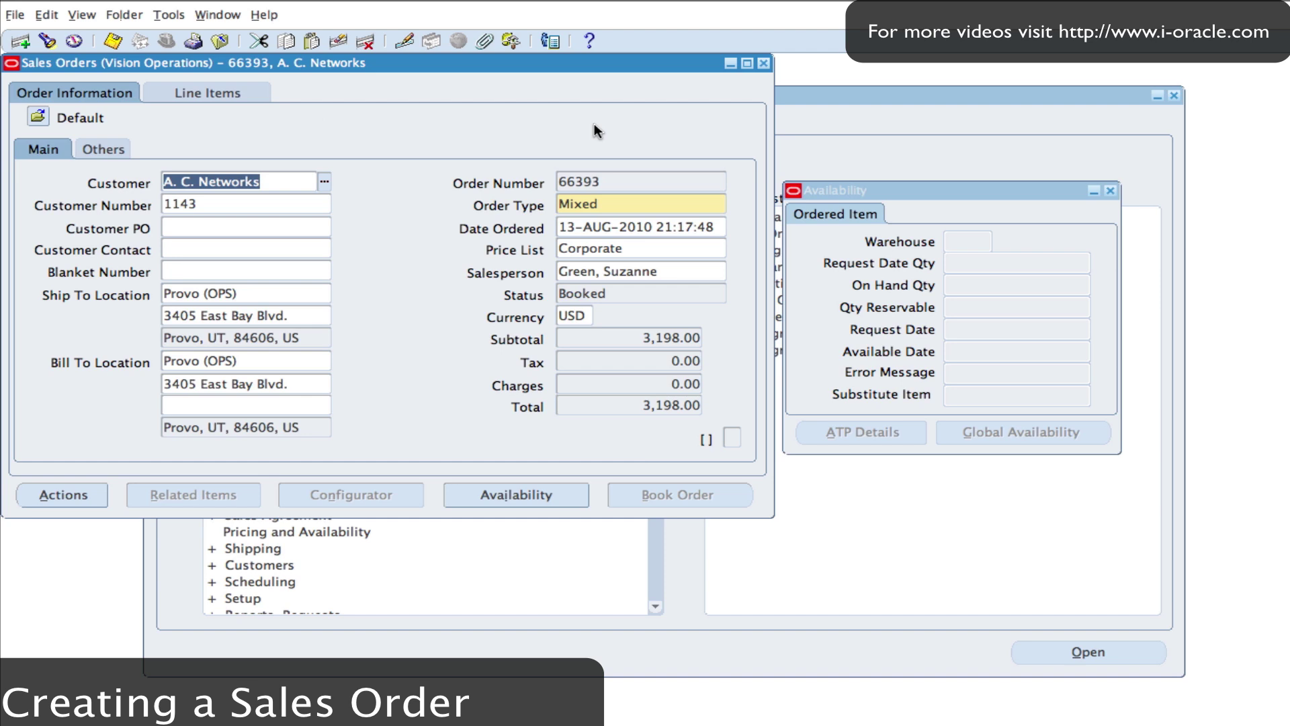
# Step: Close the Sales Orders form and open the Release Sales Orders form under Shipping
pyautogui.click(763, 63)
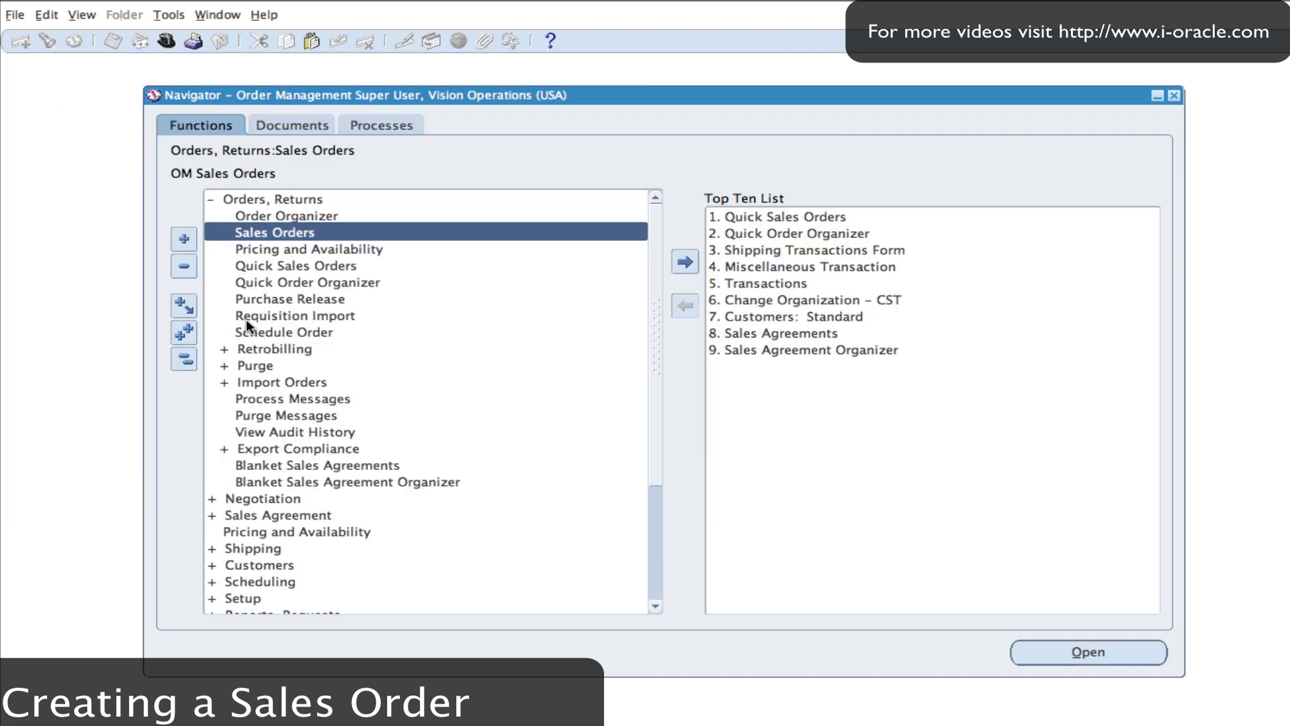
pyautogui.click(186, 363)
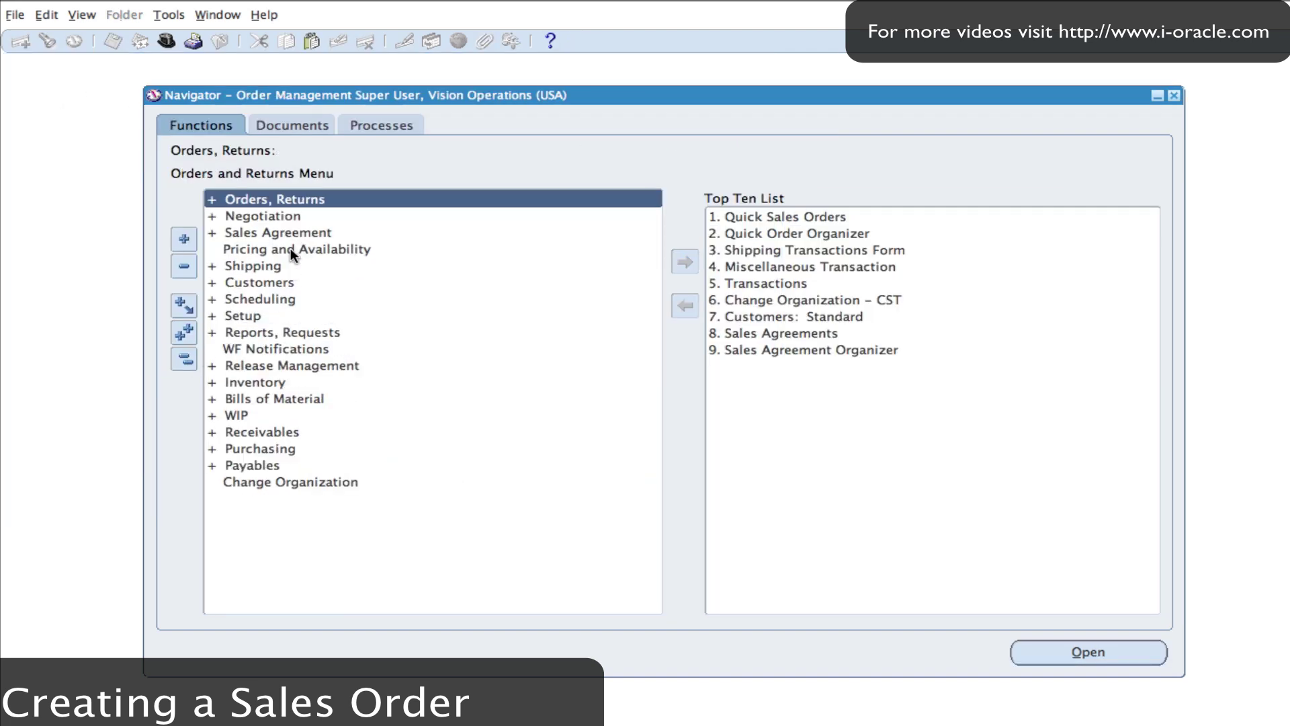
pyautogui.doubleClick(259, 267)
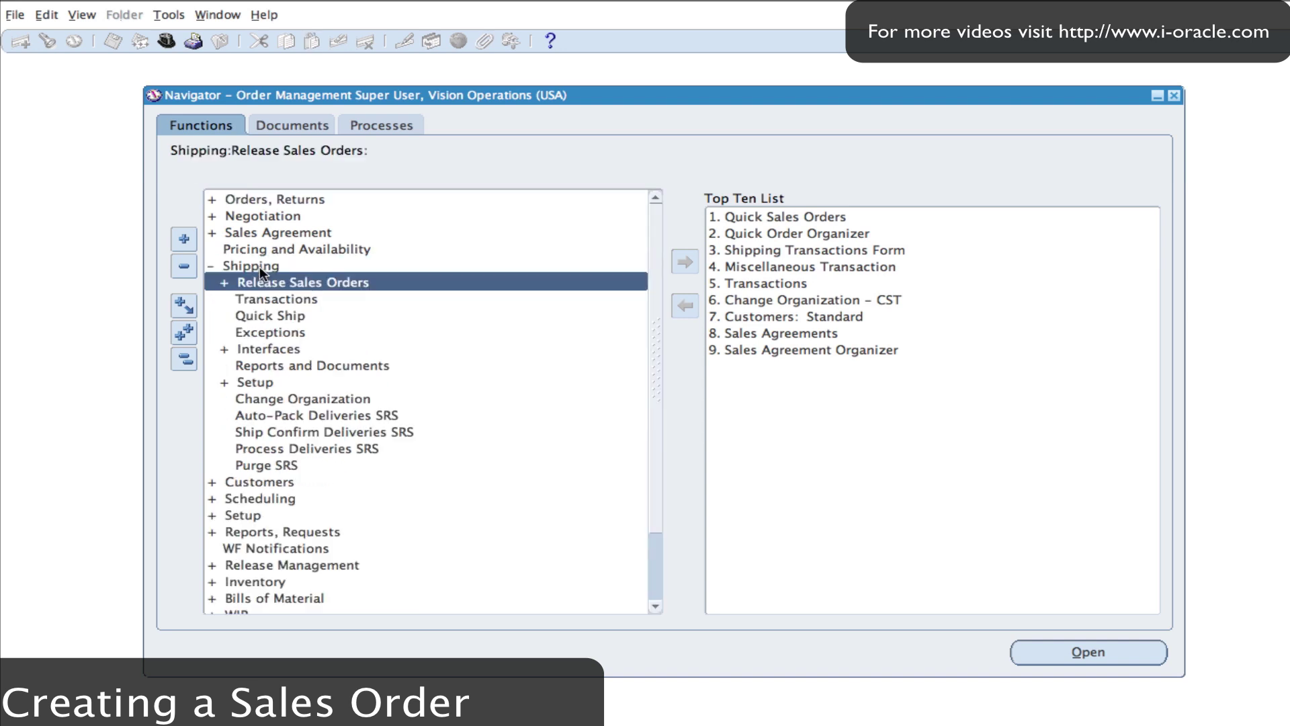
pyautogui.doubleClick(297, 283)
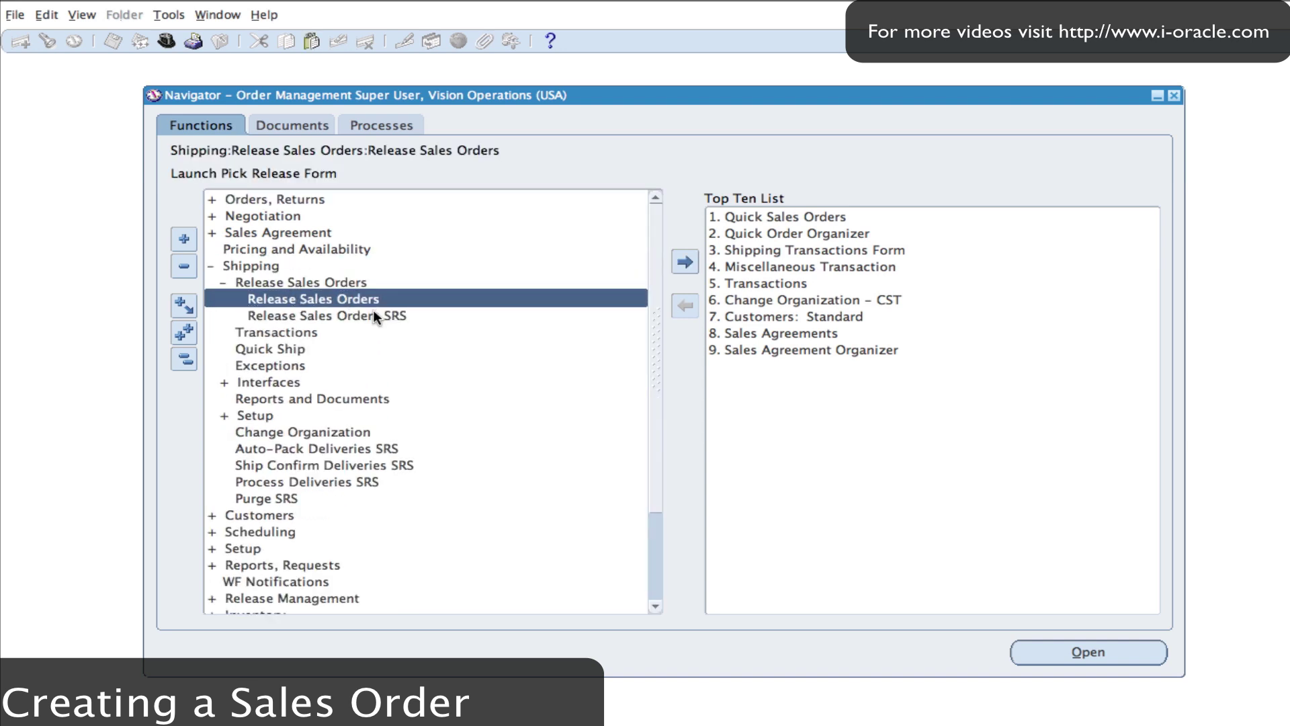
pyautogui.doubleClick(320, 300)
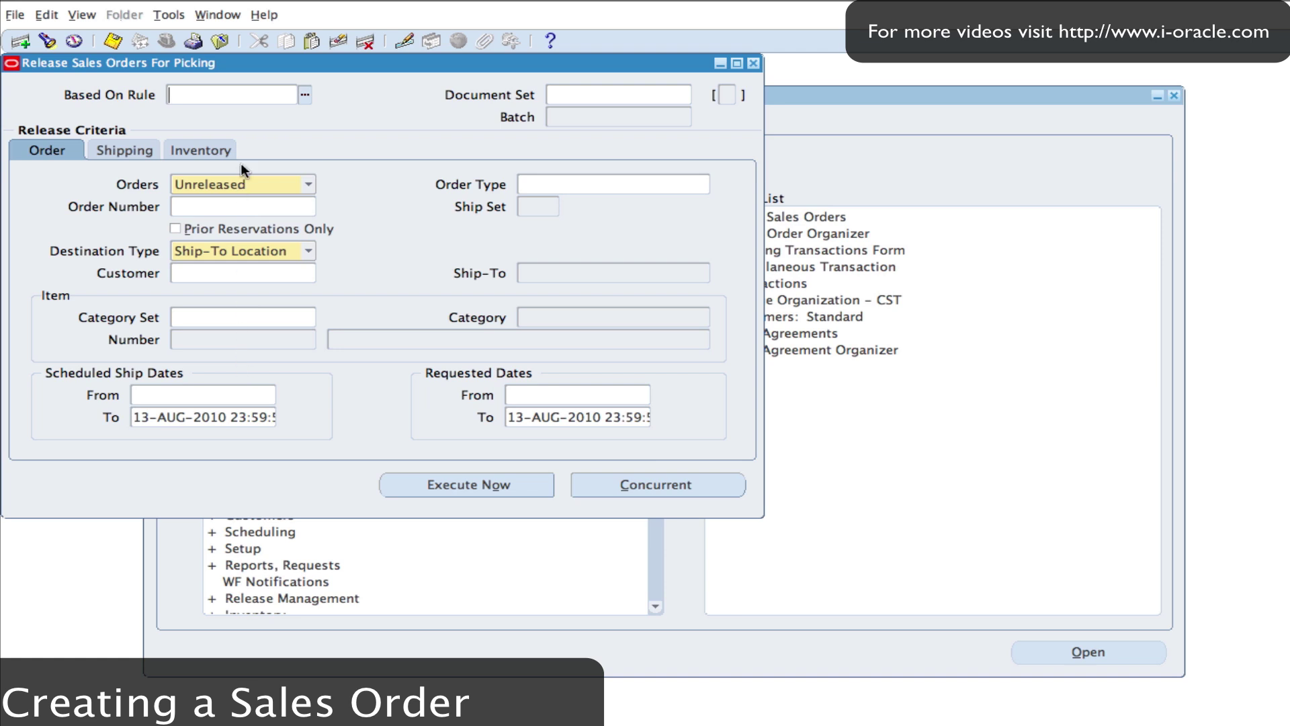
# Step: Look up the booked order by its order number and select it as the release criterion
pyautogui.click(205, 211)
pyautogui.click(310, 208)
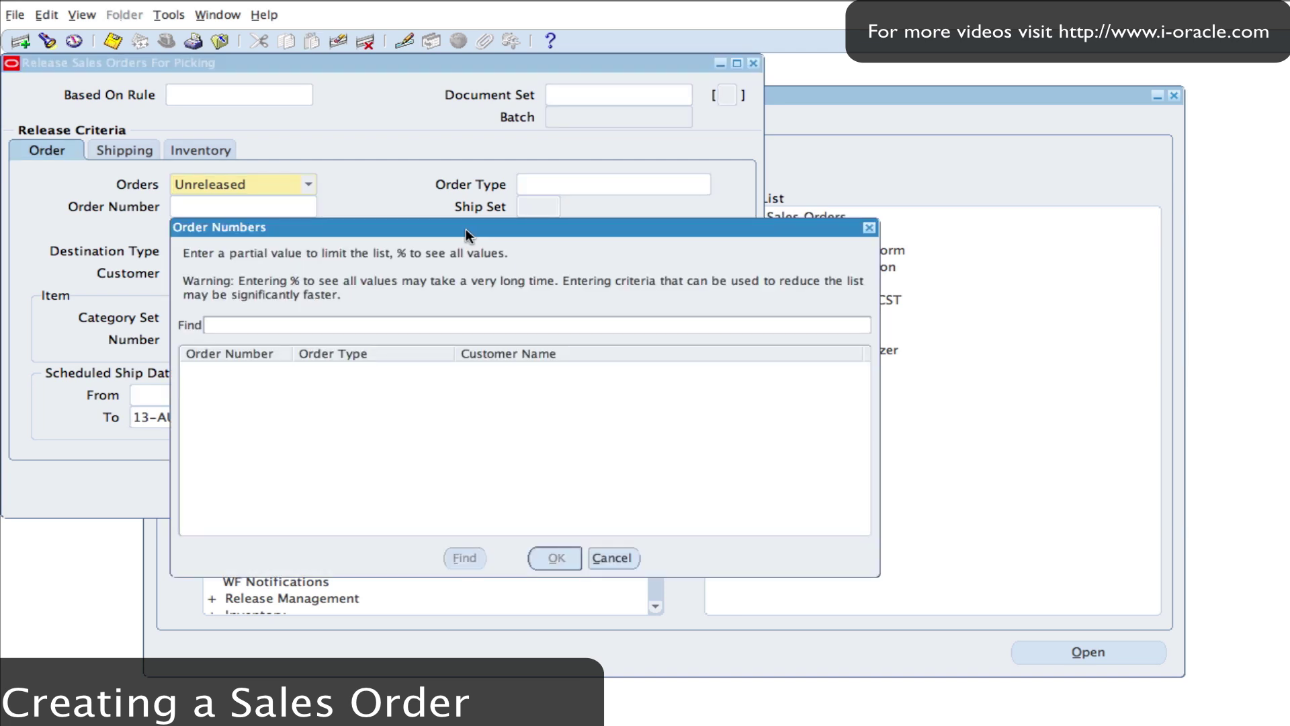
pyautogui.write('66393')
pyautogui.click(465, 557)
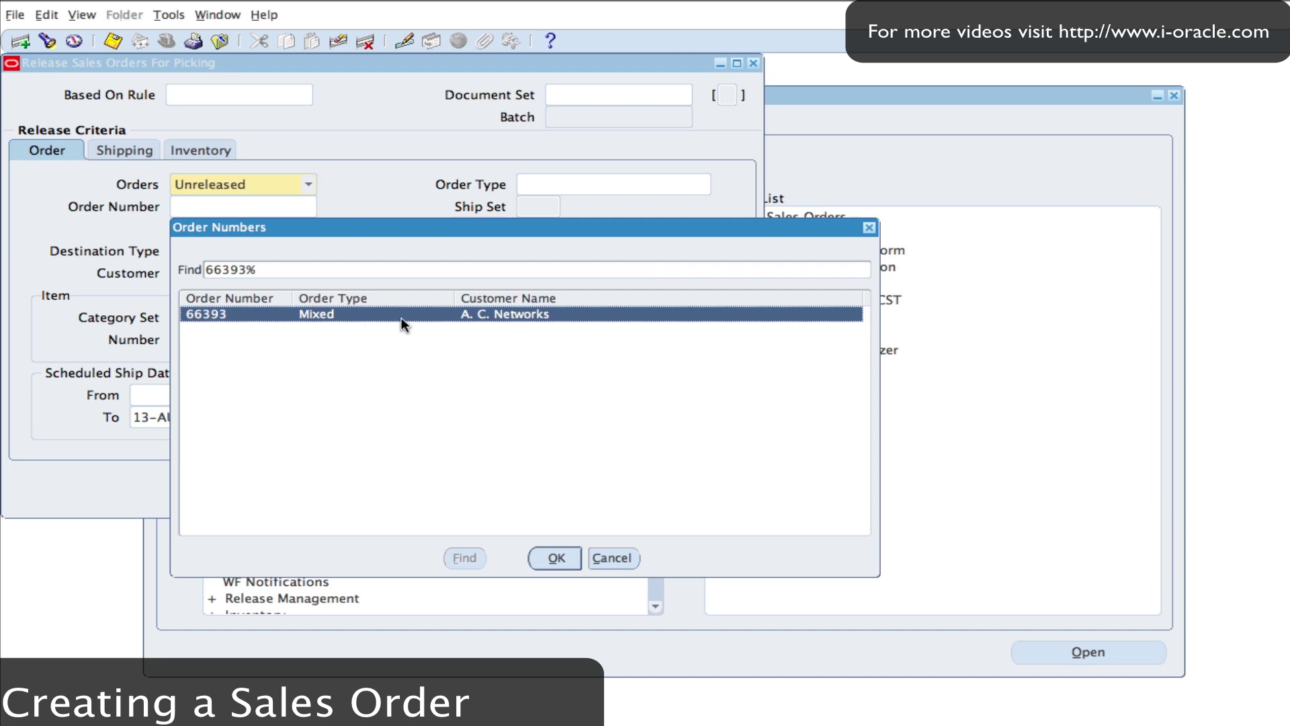
pyautogui.click(557, 558)
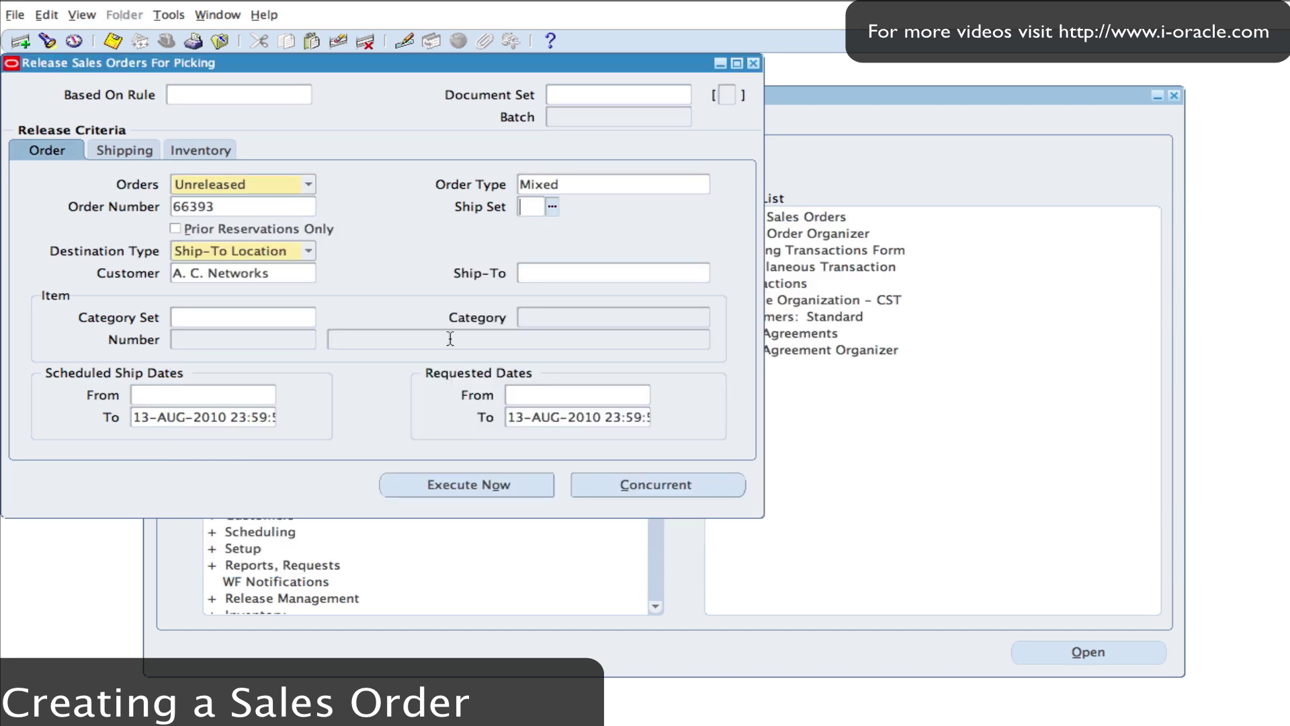
# Step: Clear the end dates of both the scheduled ship dates and the requested dates
pyautogui.tripleClick(269, 415)
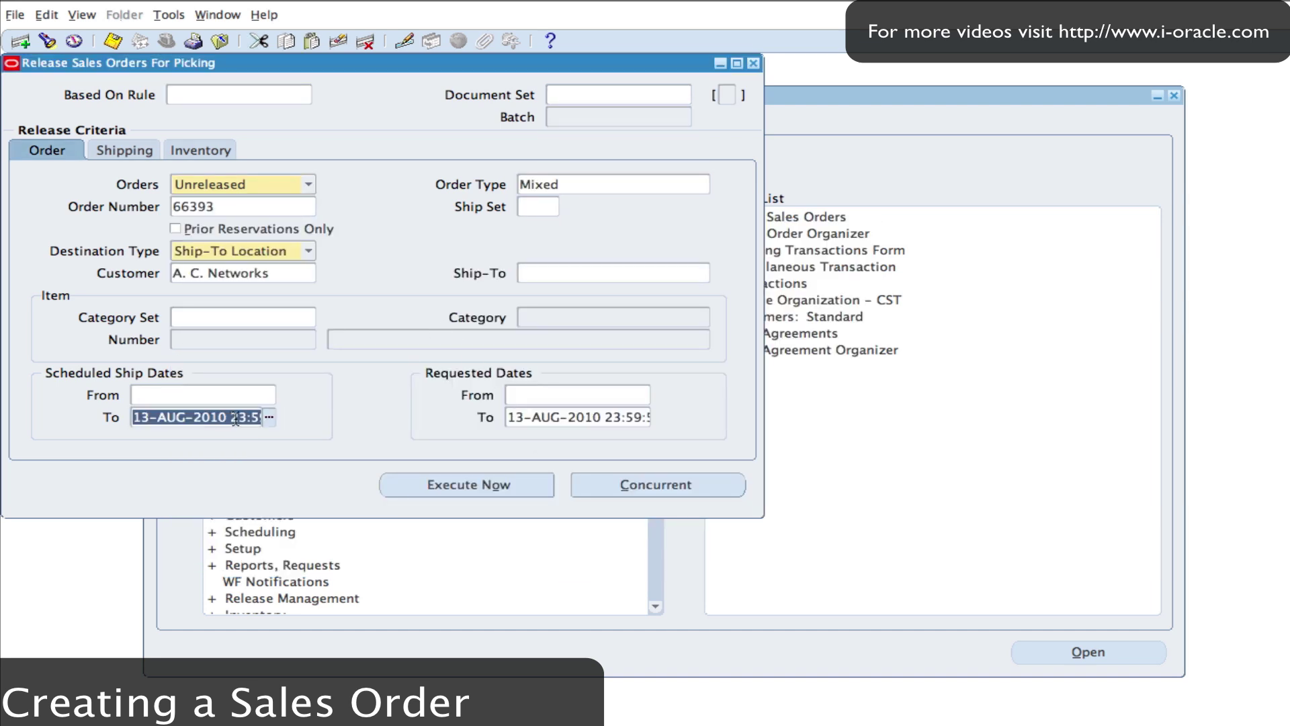
pyautogui.press('Delete')
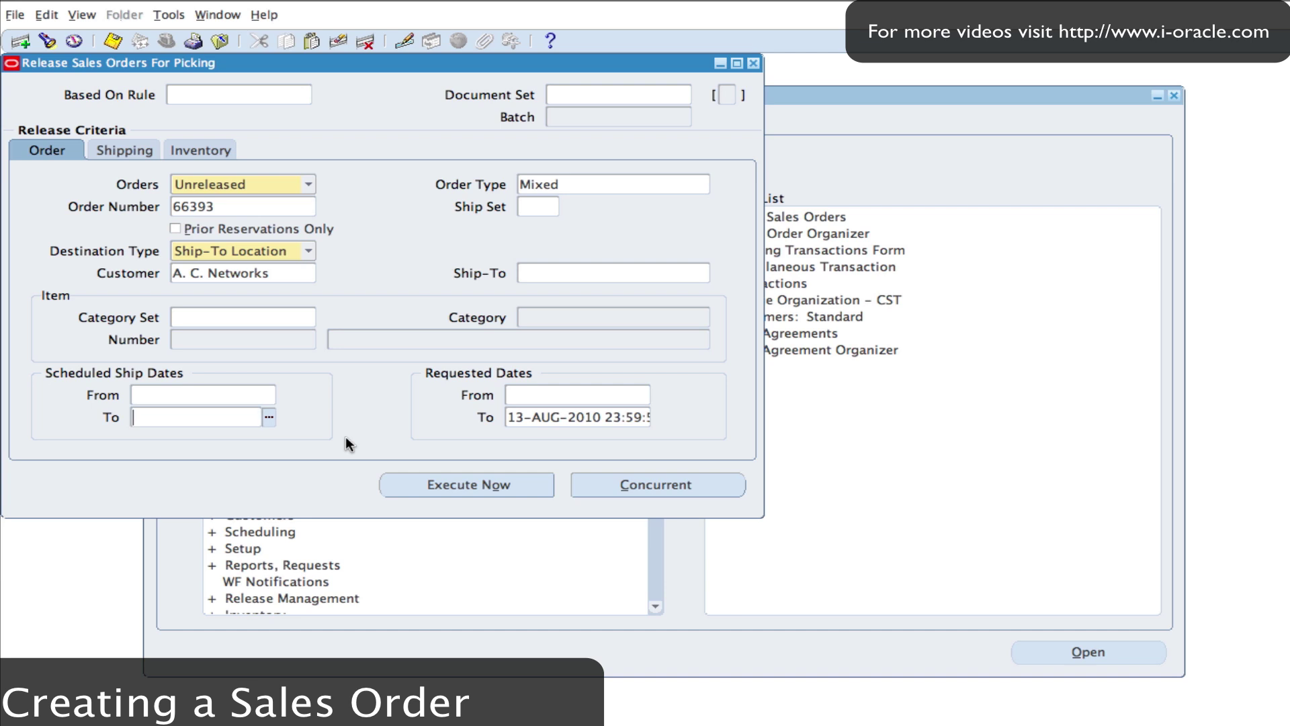
pyautogui.tripleClick(549, 418)
pyautogui.press('Delete')
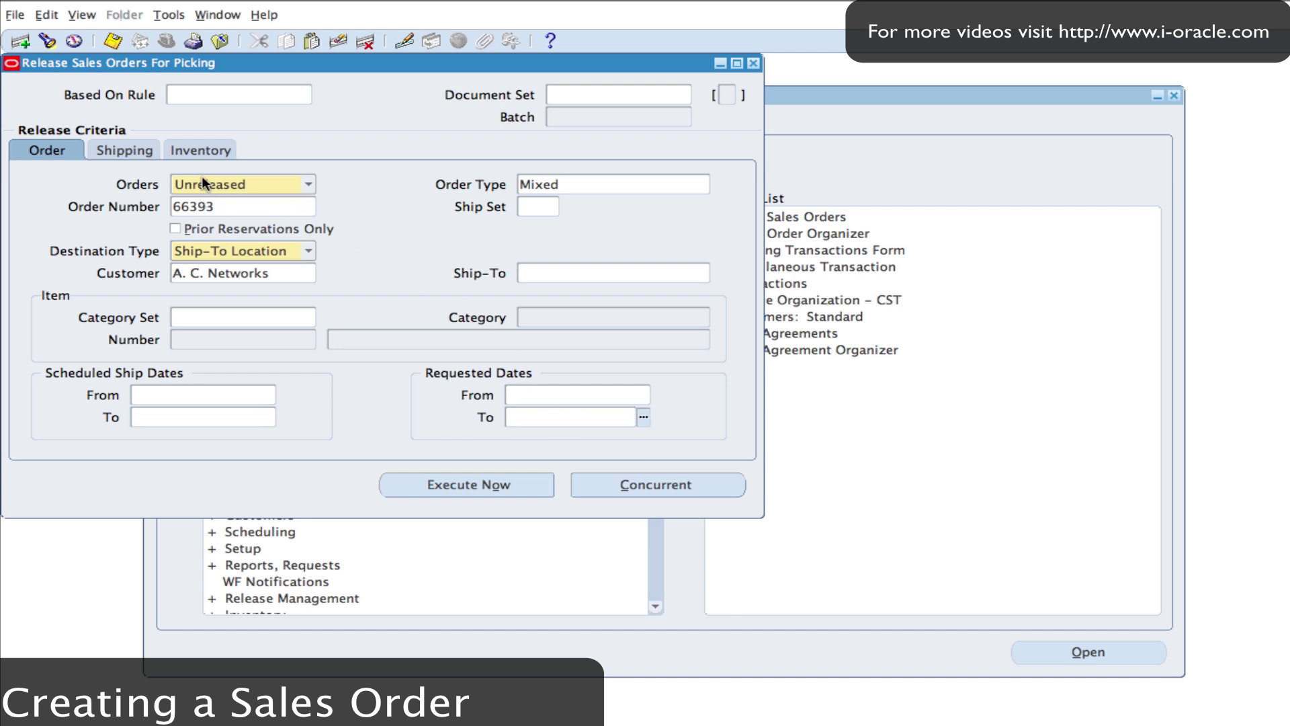
# Step: Set the warehouse to M1, Seattle Manufacturing, in the inventory release criteria
pyautogui.click(127, 149)
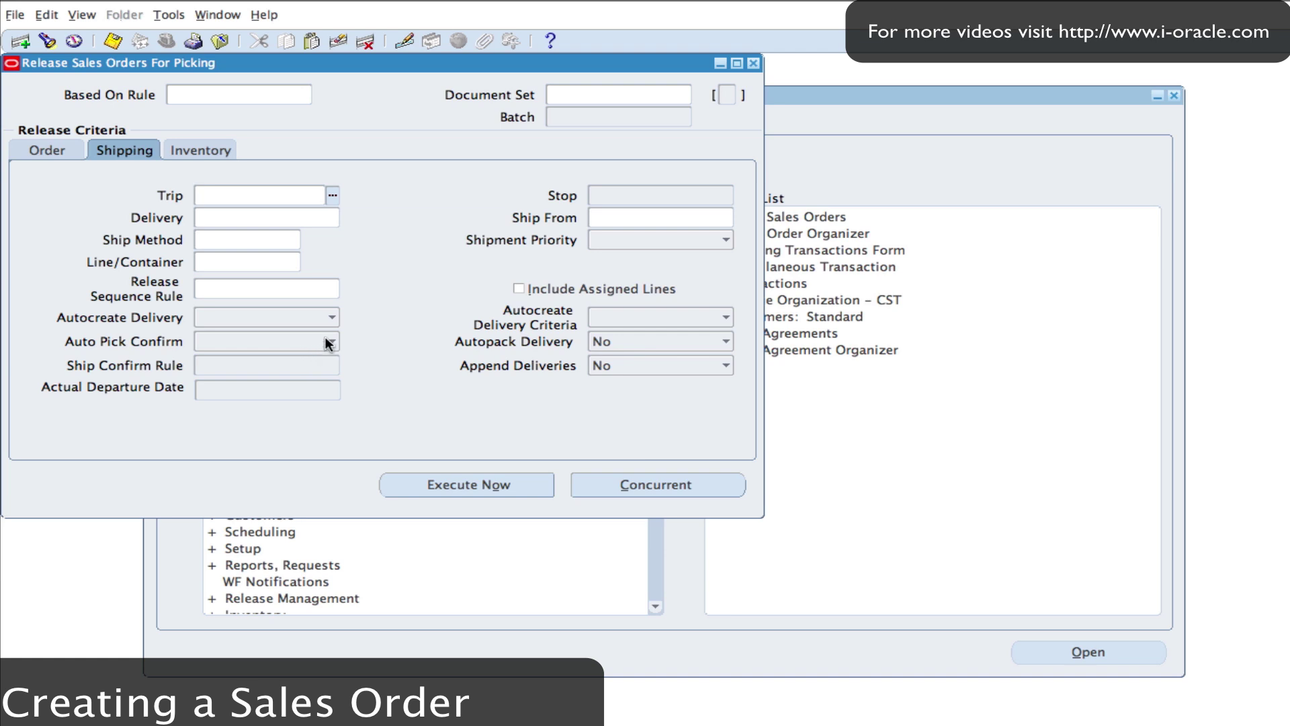
pyautogui.click(199, 152)
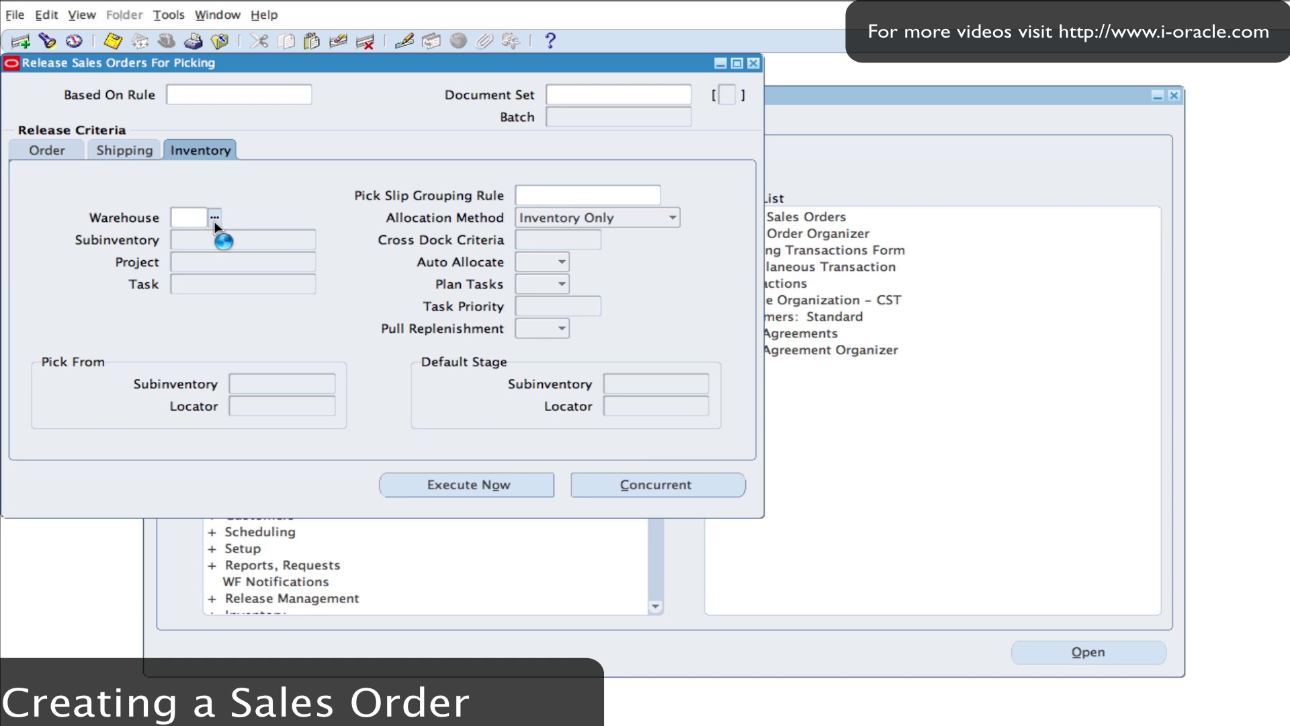
pyautogui.write('m%')
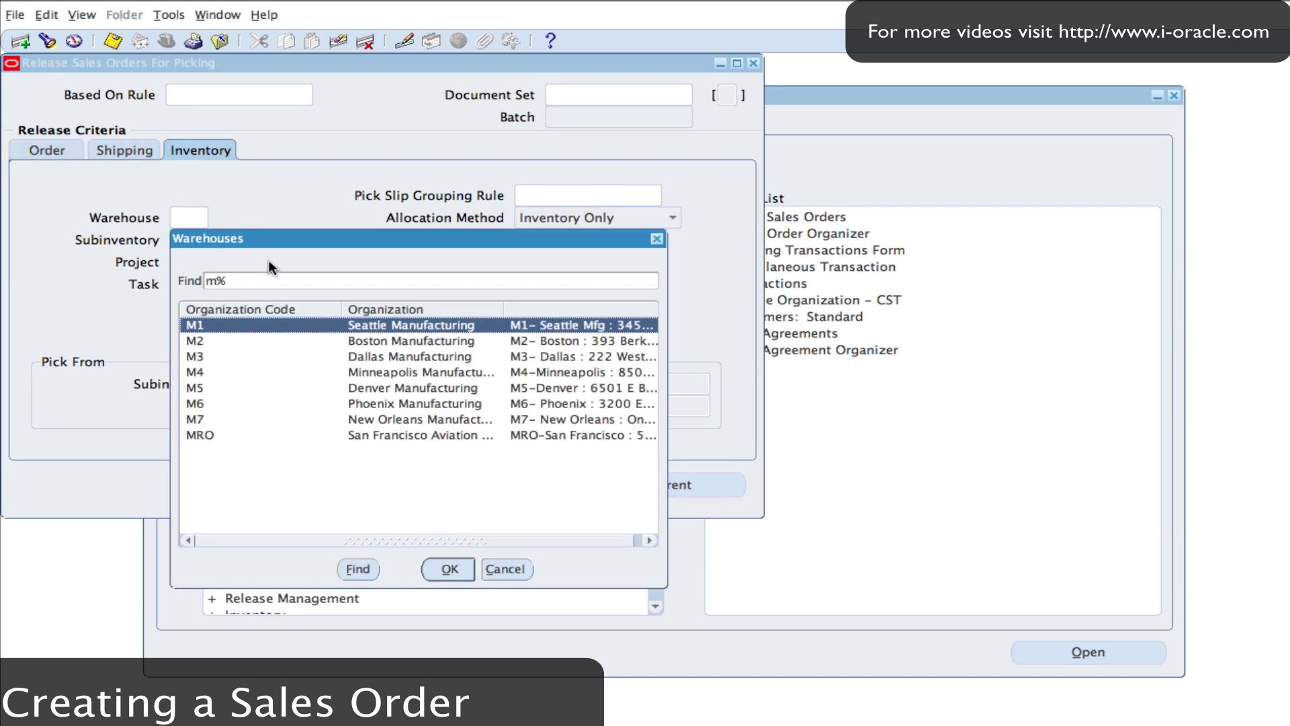
pyautogui.click(449, 570)
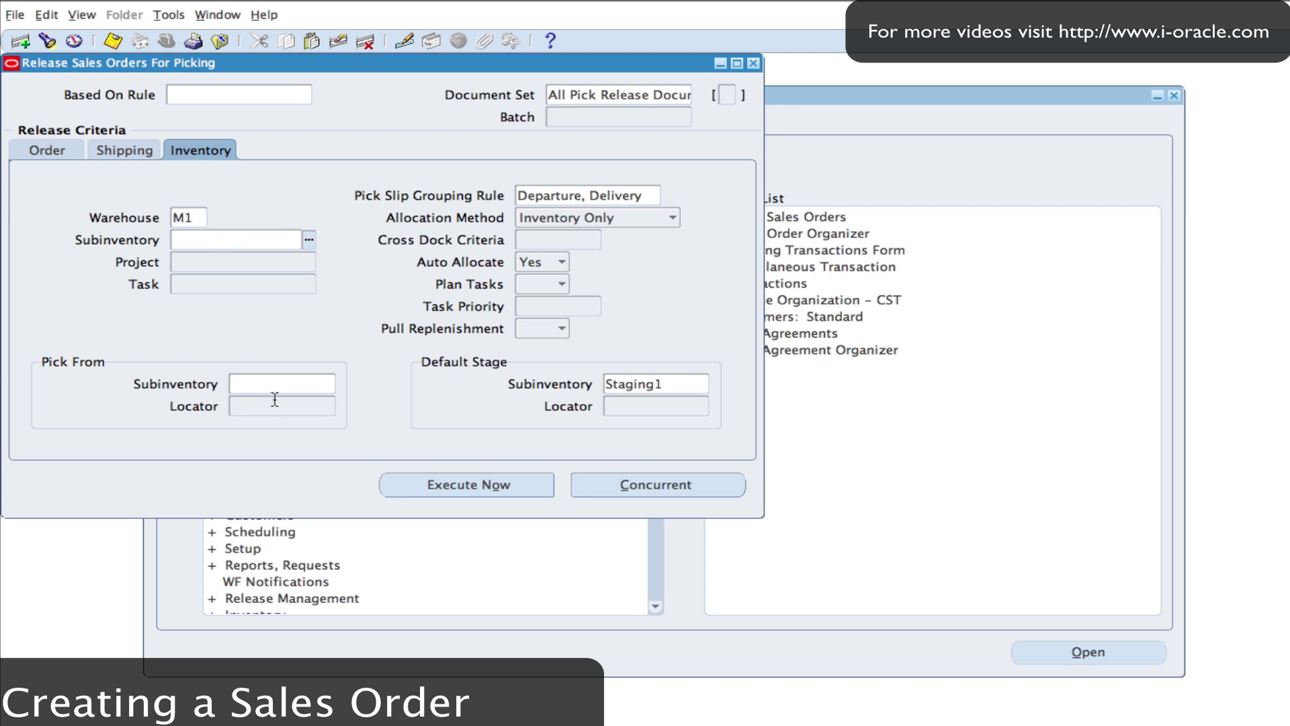
# Step: Set the pick-from subinventory to FGI and submit the pick release as a concurrent request
pyautogui.click(259, 386)
pyautogui.click(328, 385)
pyautogui.click(384, 552)
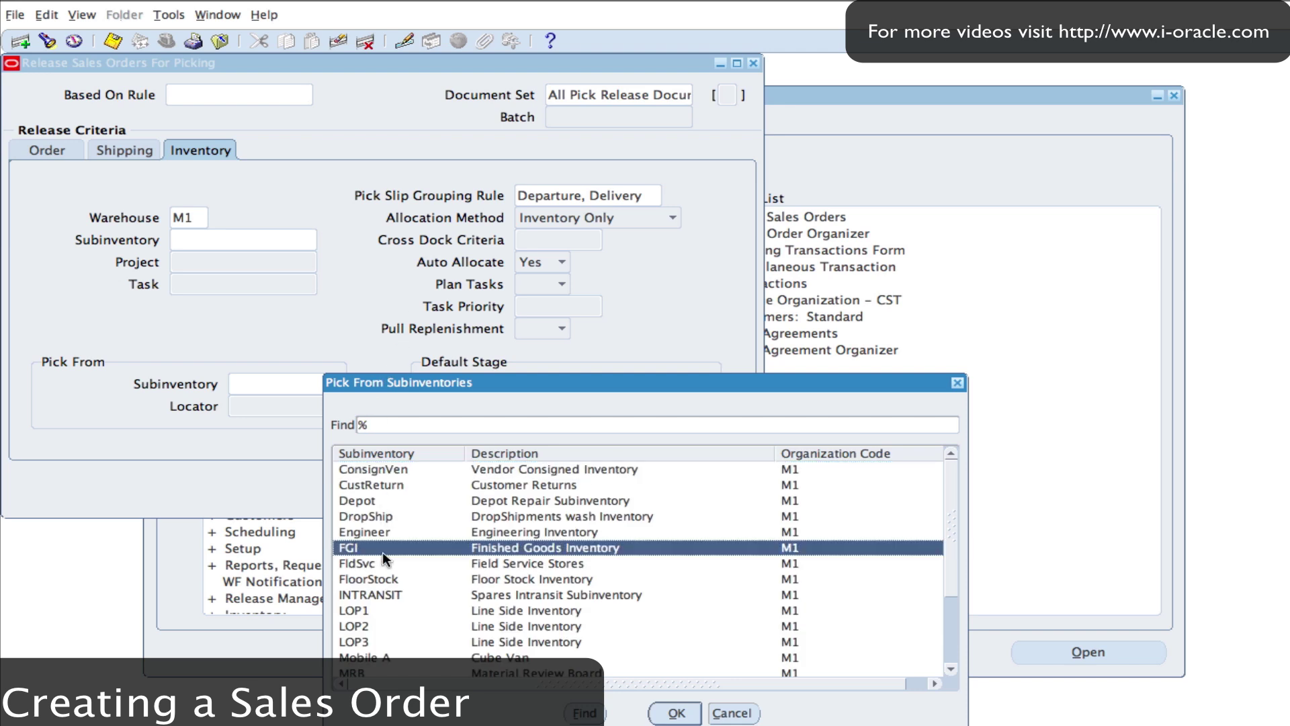
pyautogui.click(676, 713)
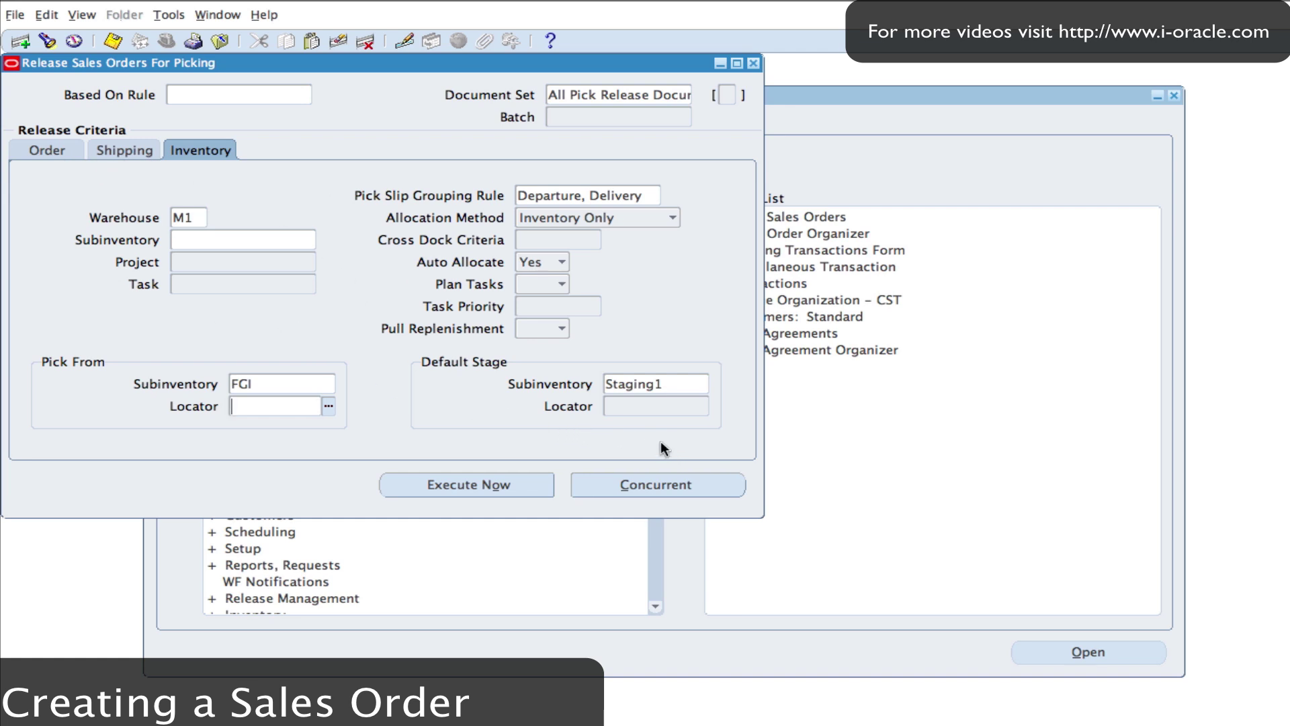
pyautogui.click(657, 486)
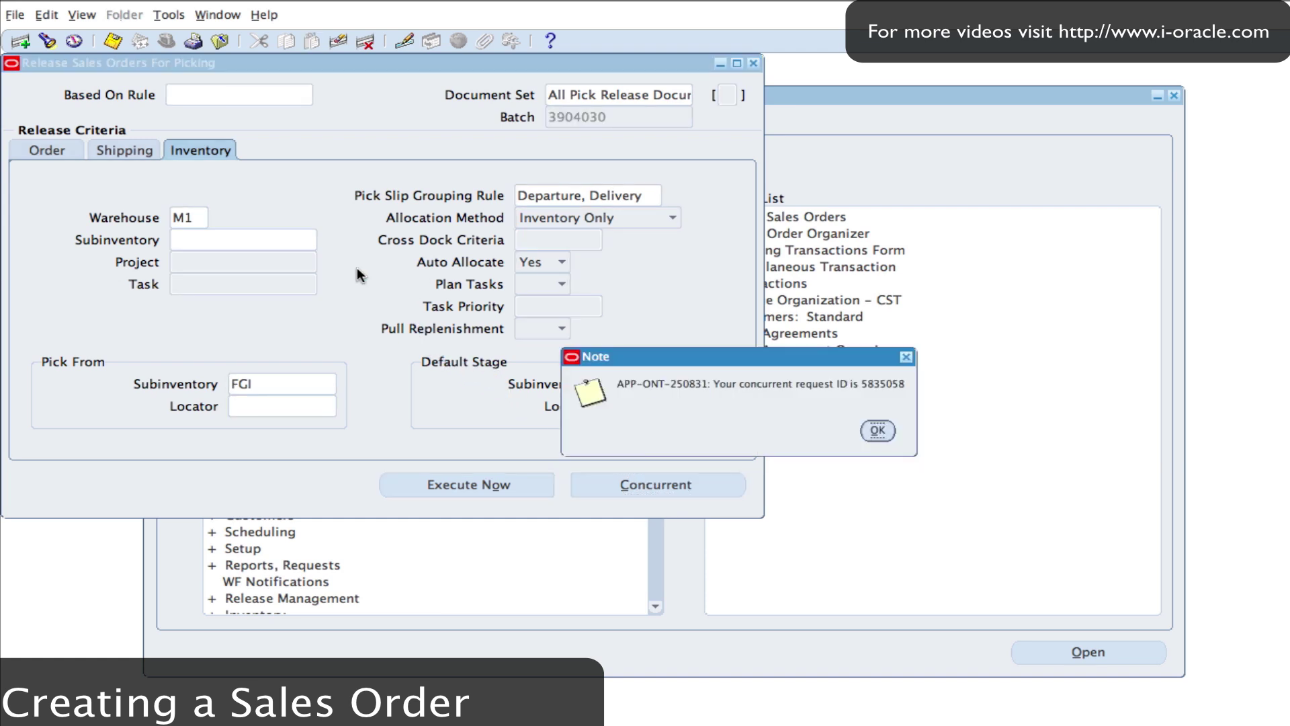
pyautogui.click(873, 430)
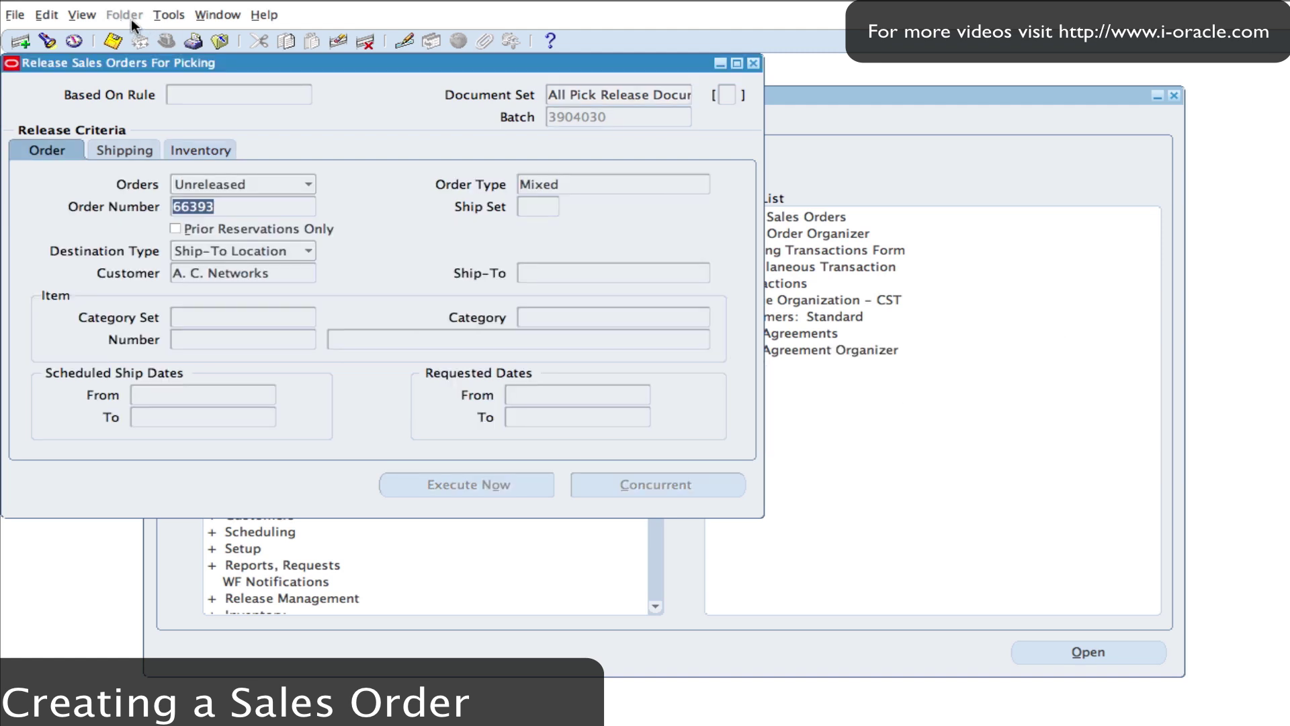
# Step: Find all of your own concurrent requests and refresh the list to check the pick release progress
pyautogui.click(91, 16)
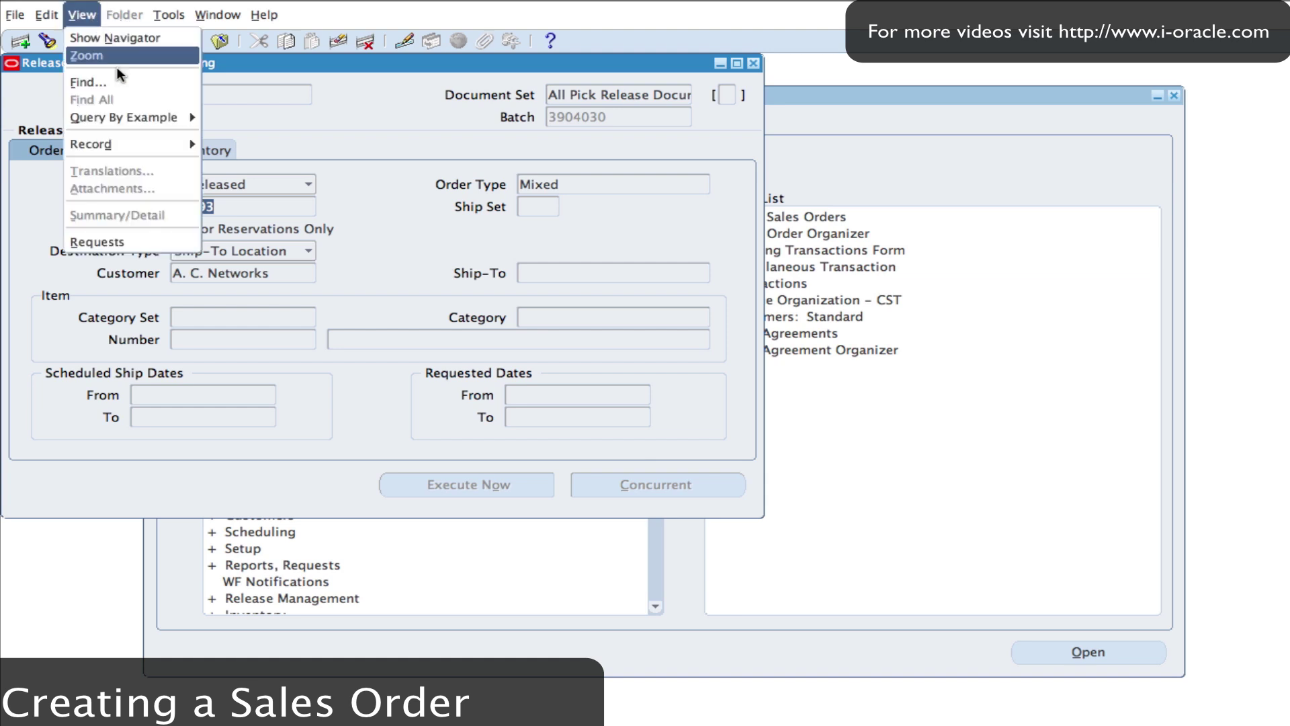
pyautogui.click(137, 242)
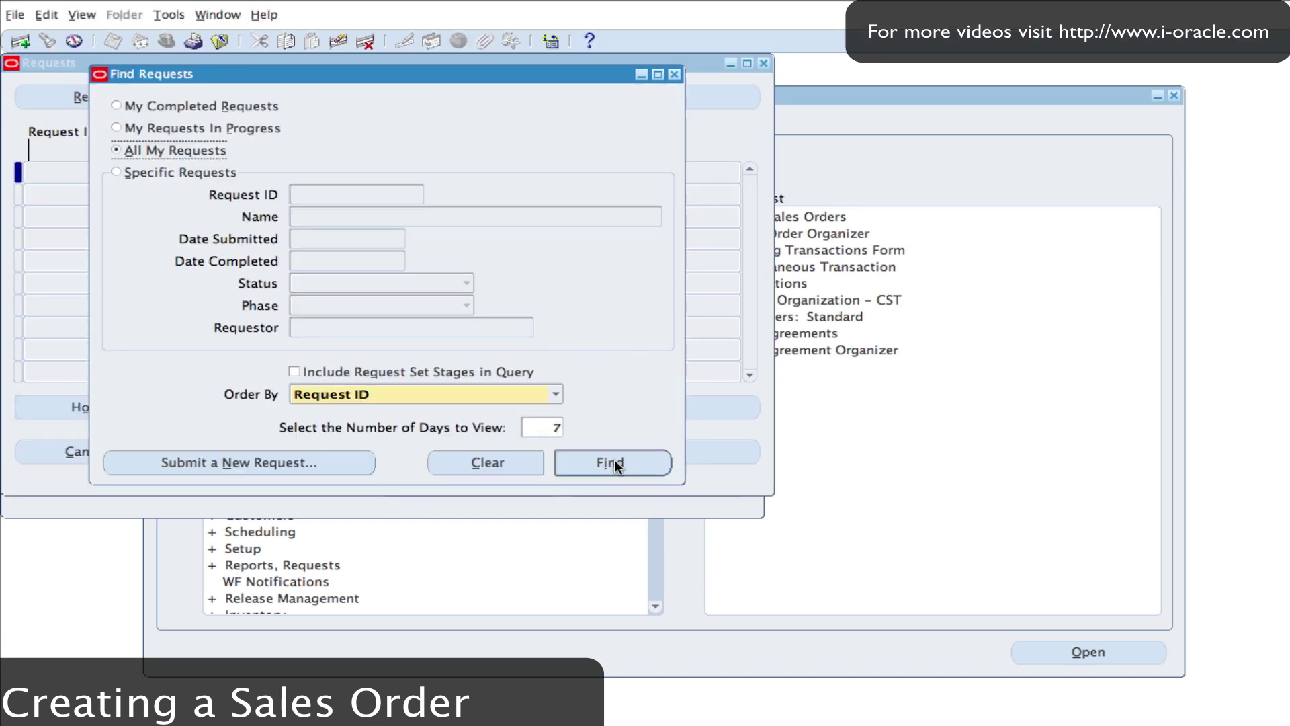
pyautogui.click(613, 462)
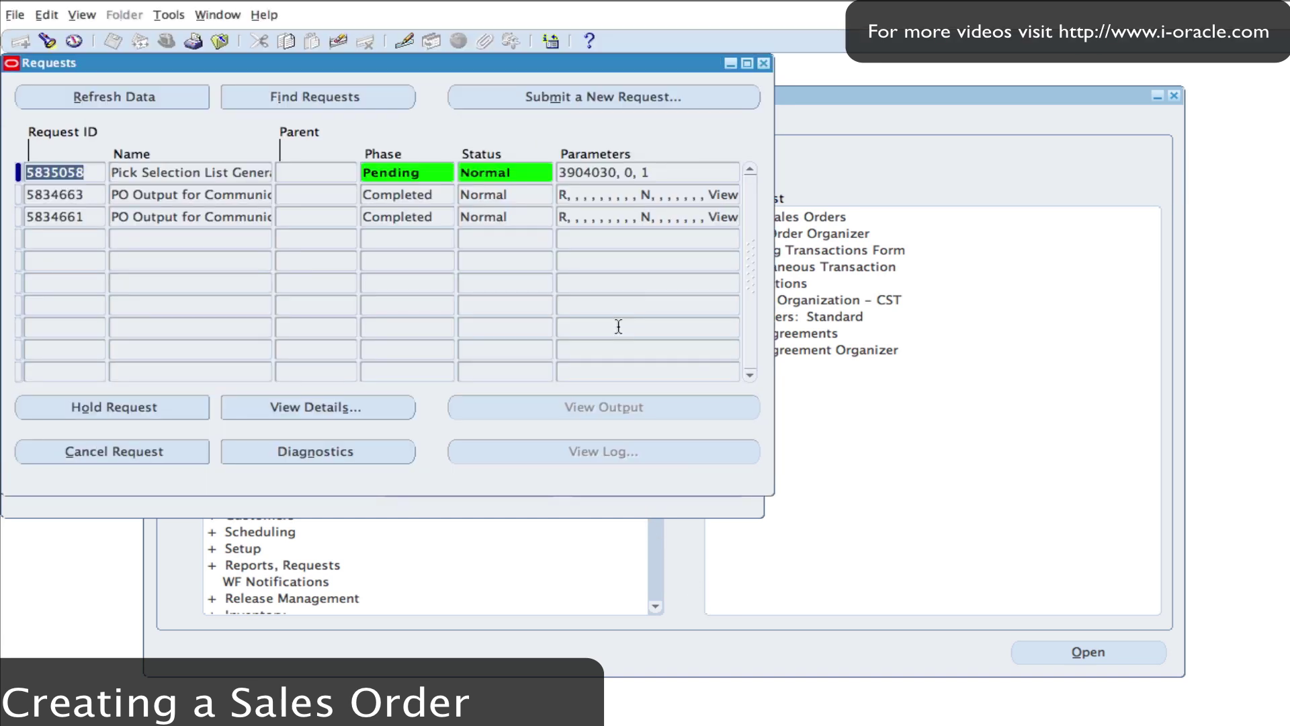
pyautogui.click(119, 94)
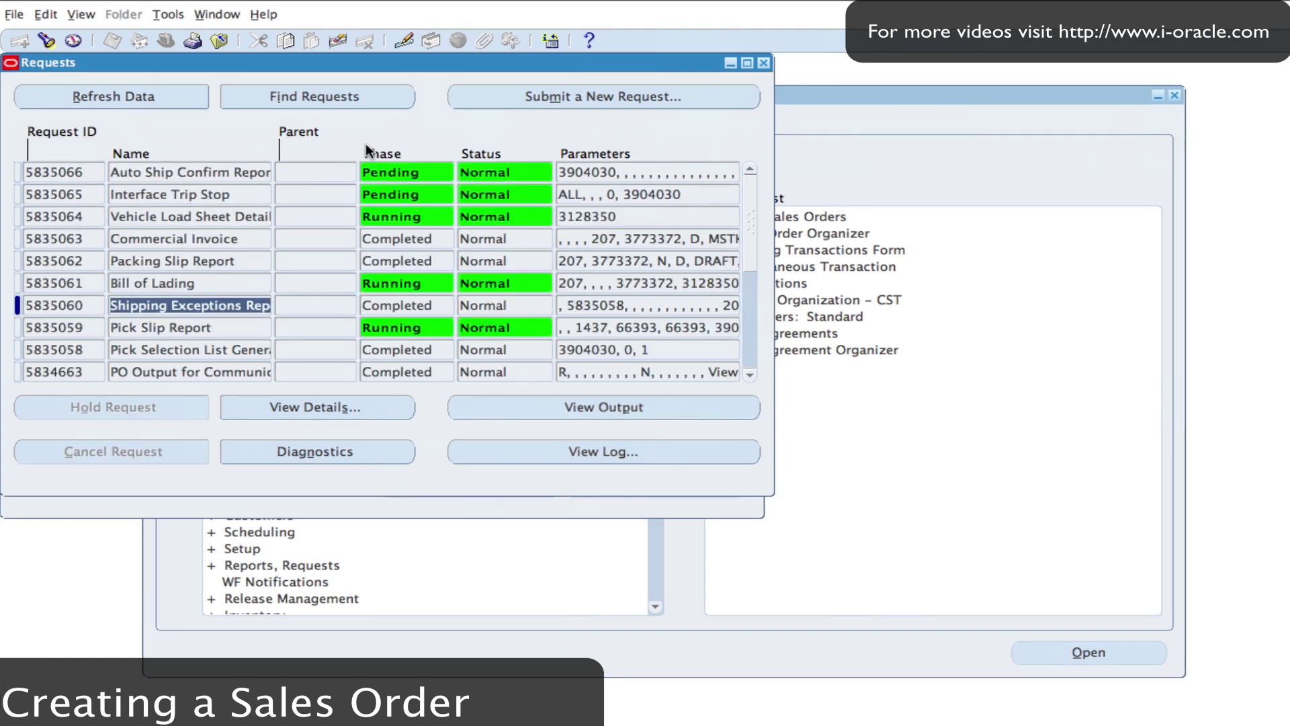
# Step: View the output of the Packing Slip Report request and read through the packing slip
pyautogui.click(184, 262)
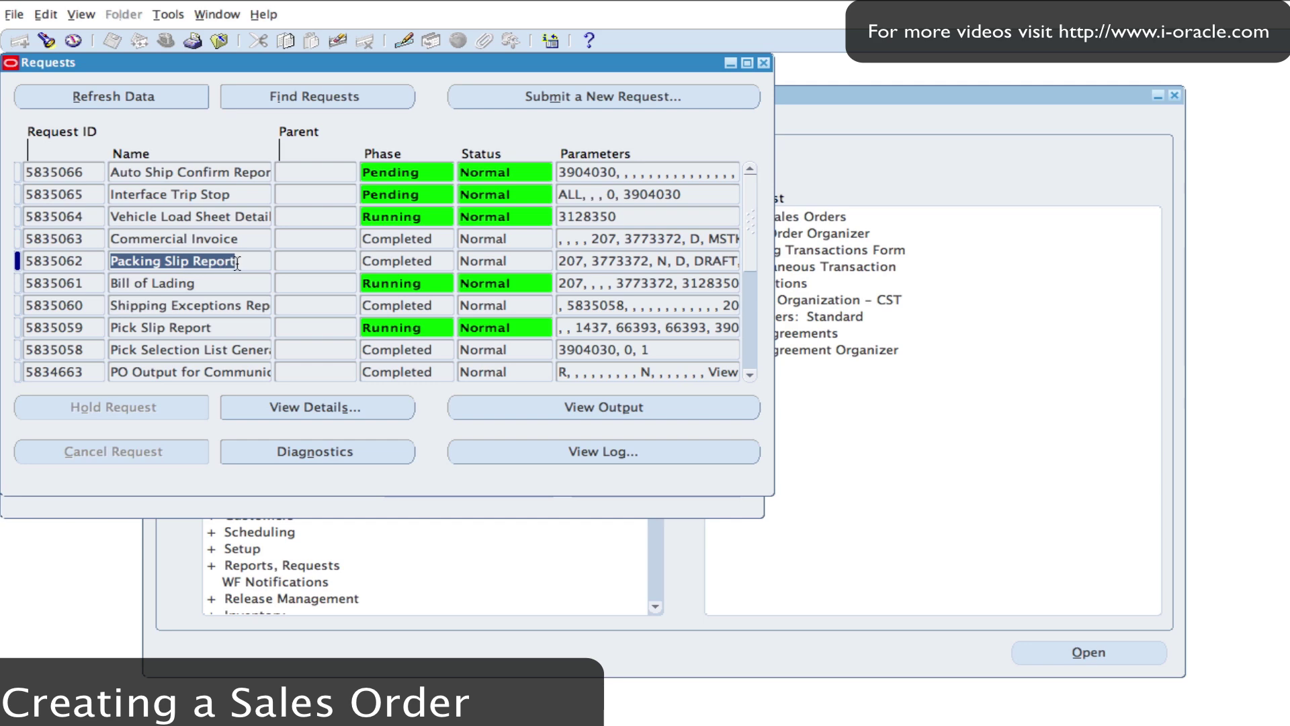
pyautogui.click(576, 415)
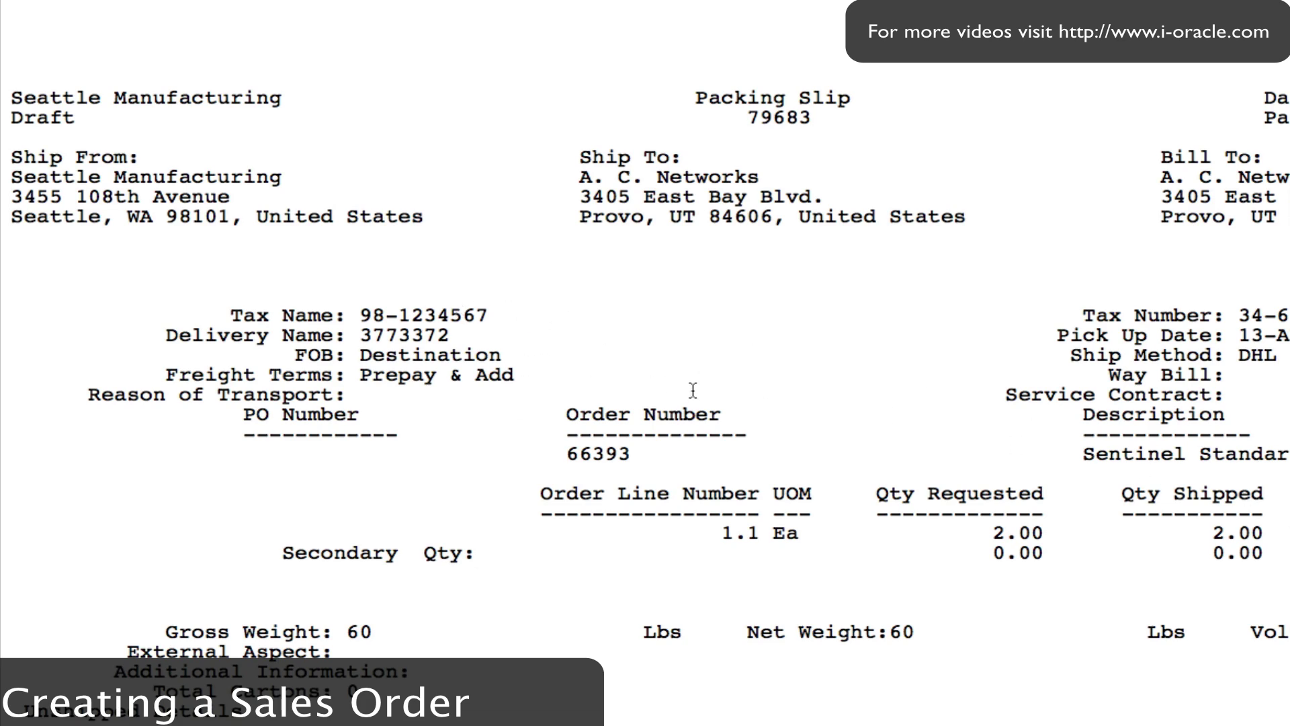
pyautogui.scroll(-3, 732, 395)
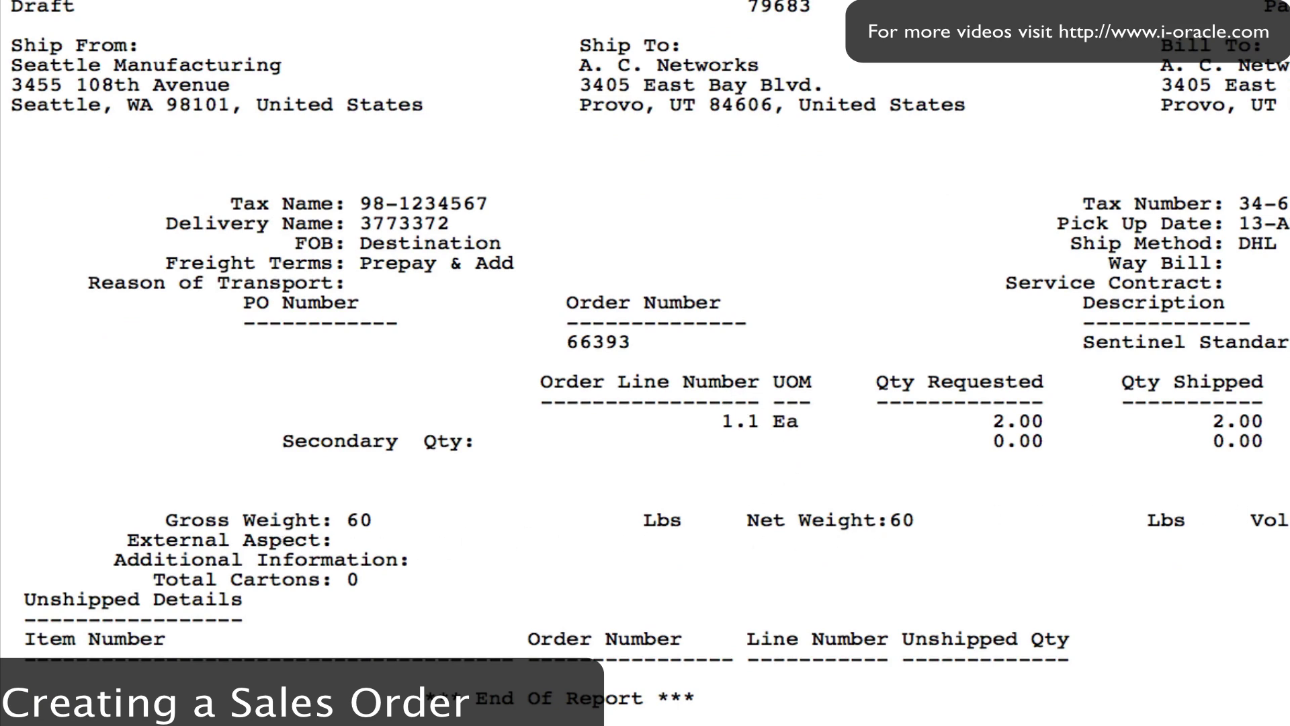
pyautogui.scroll(1, 645, 354)
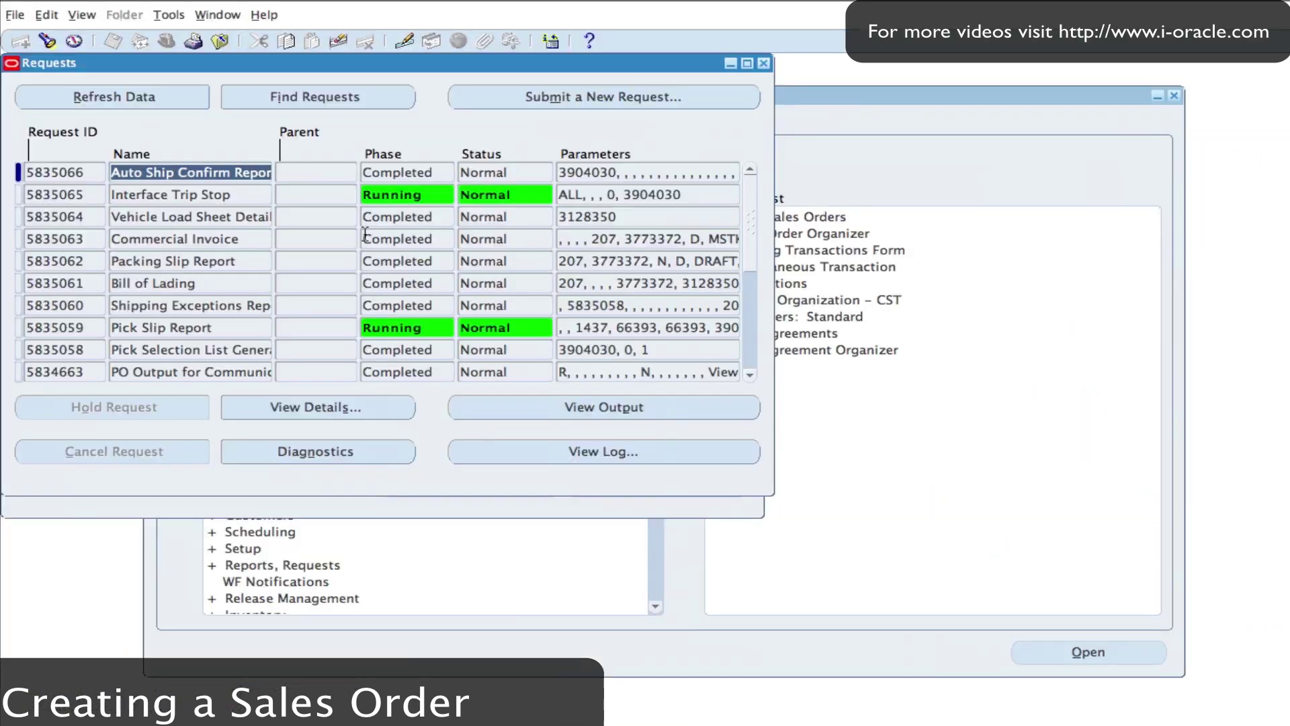
# Step: Refresh the concurrent requests list and select the Pick Selection List request
pyautogui.click(117, 97)
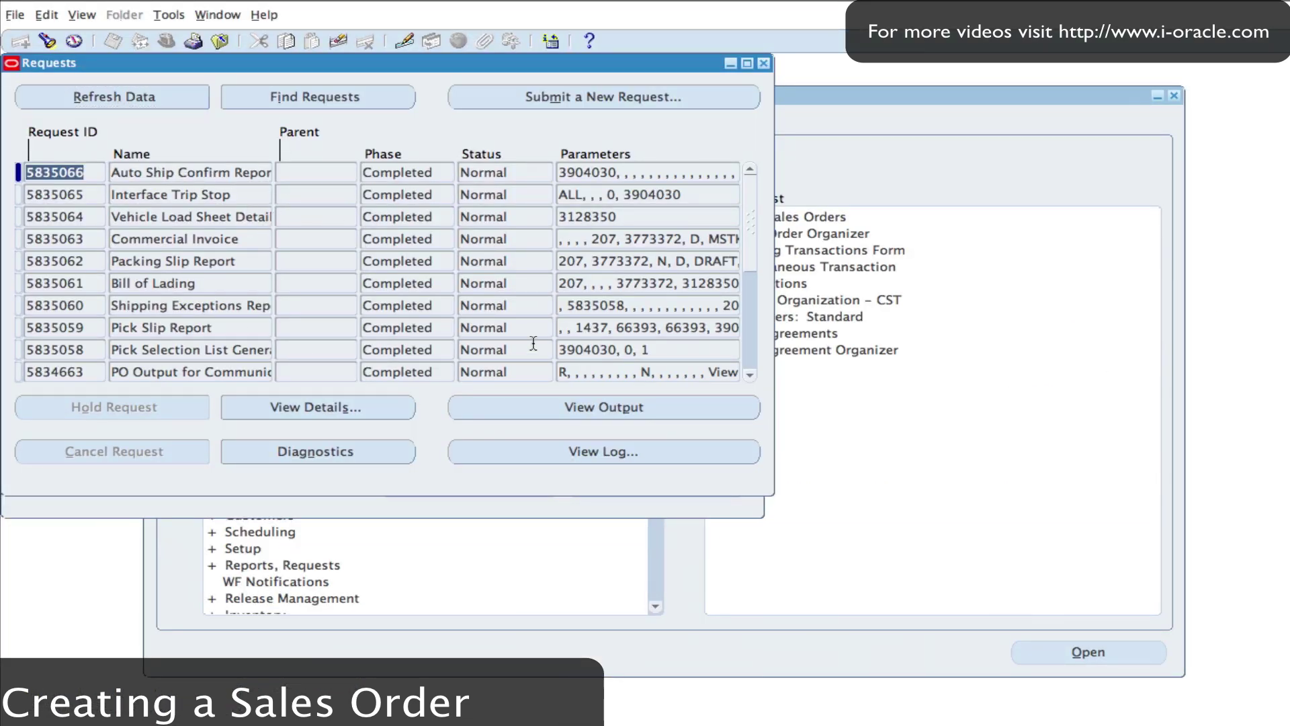
pyautogui.click(226, 354)
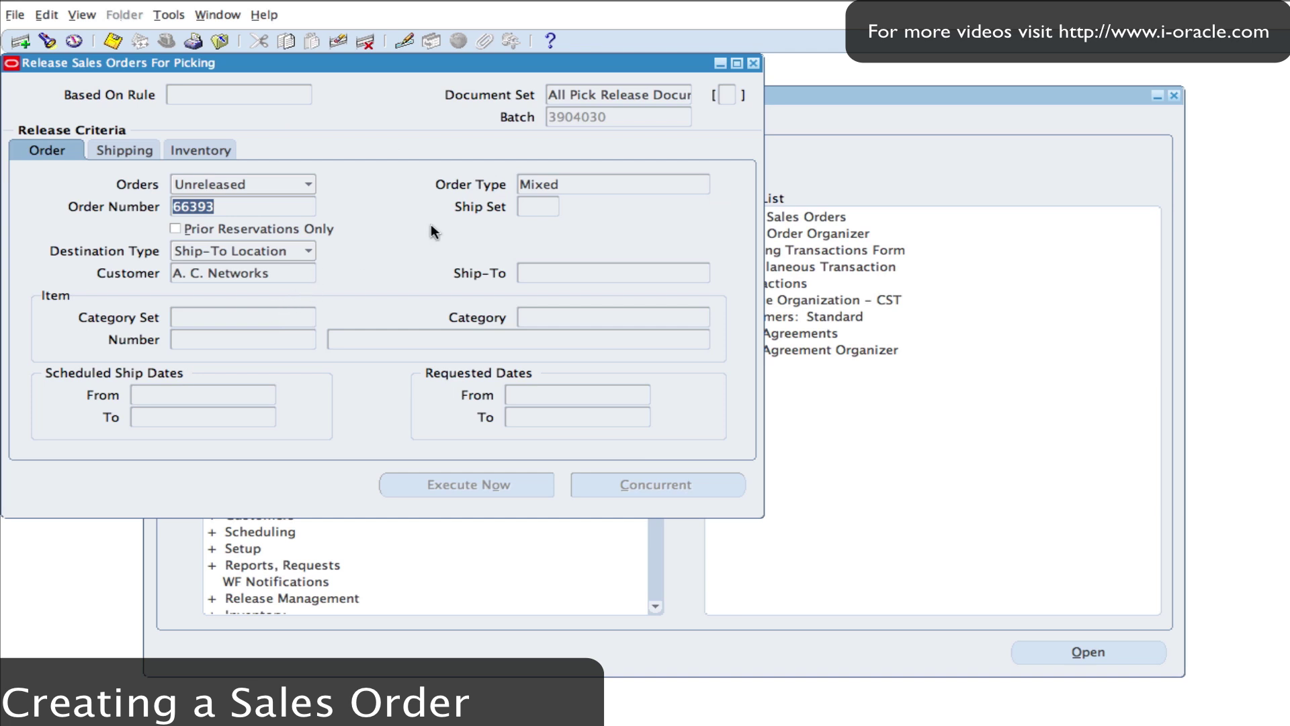
# Step: Close the pick release form and find the released sales order by its order number in the Order Organizer
pyautogui.click(754, 63)
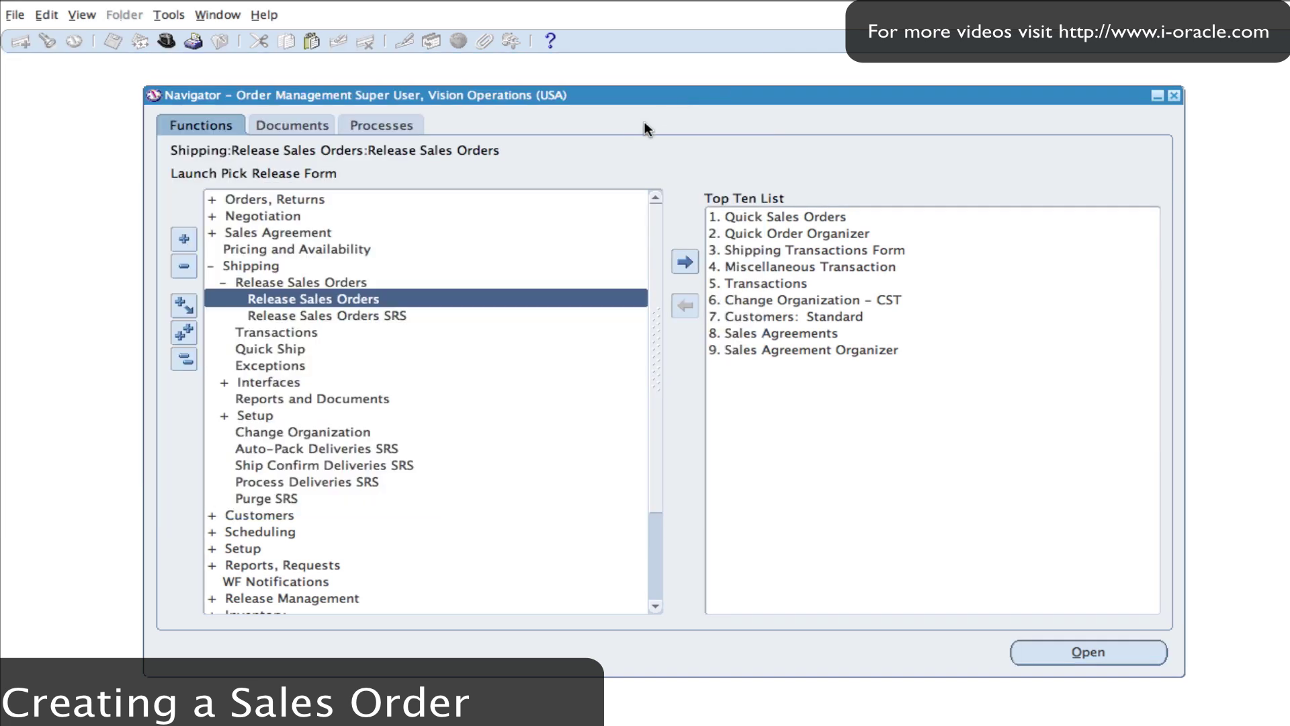
pyautogui.click(186, 360)
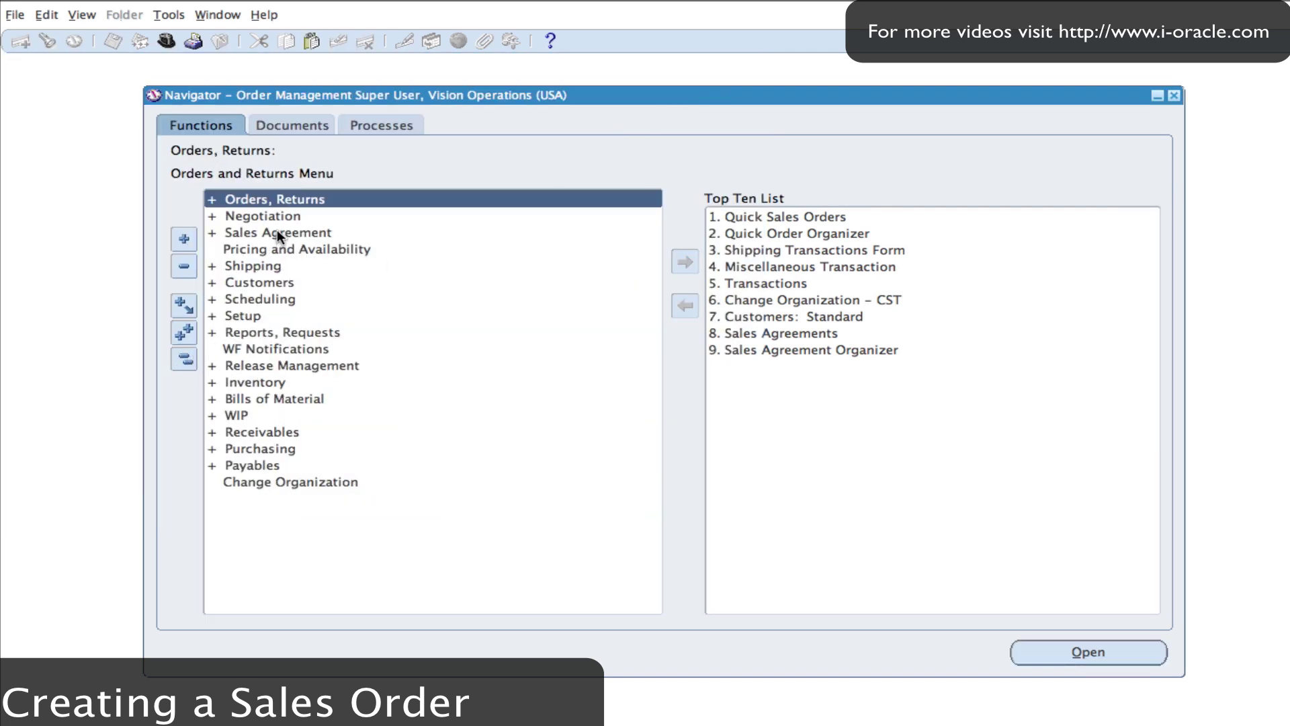
pyautogui.doubleClick(332, 198)
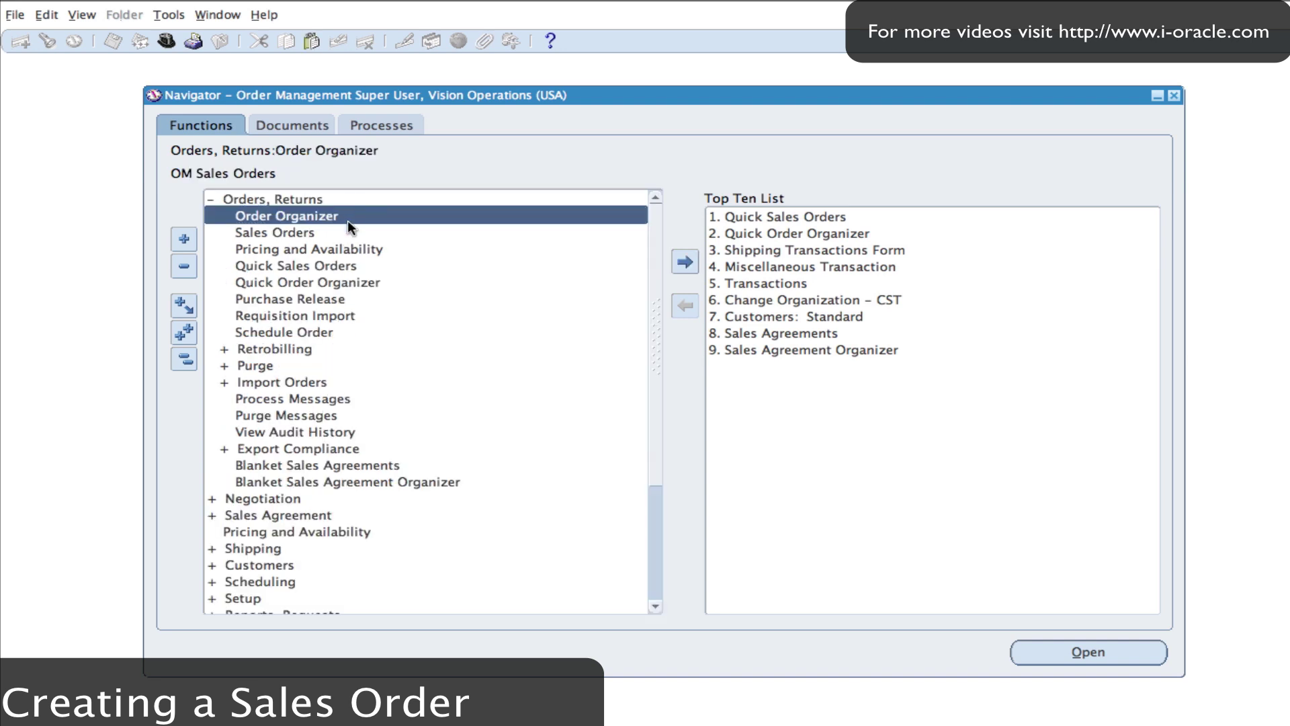
pyautogui.doubleClick(319, 216)
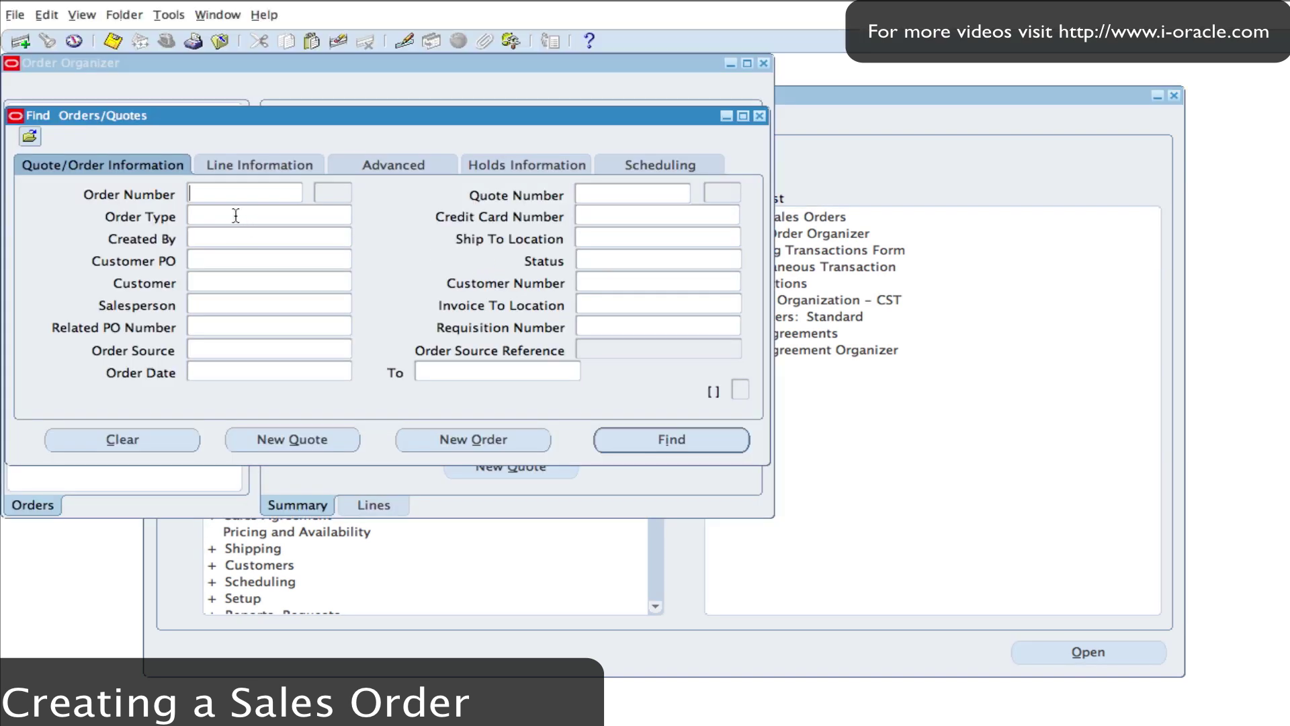
pyautogui.write('66393')
pyautogui.click(659, 440)
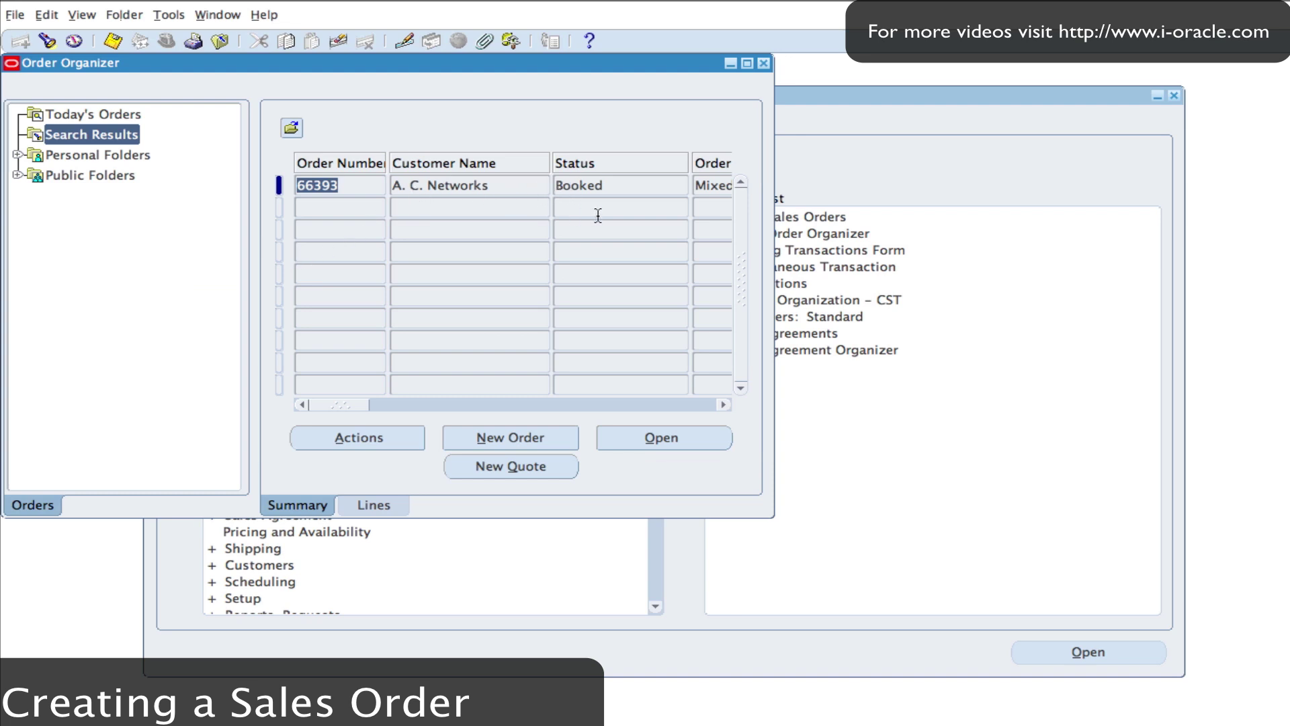
# Step: View the order's Additional Order Information and check its deliveries and invoices
pyautogui.moveTo(359, 402); pyautogui.dragTo(332, 402)
pyautogui.click(357, 439)
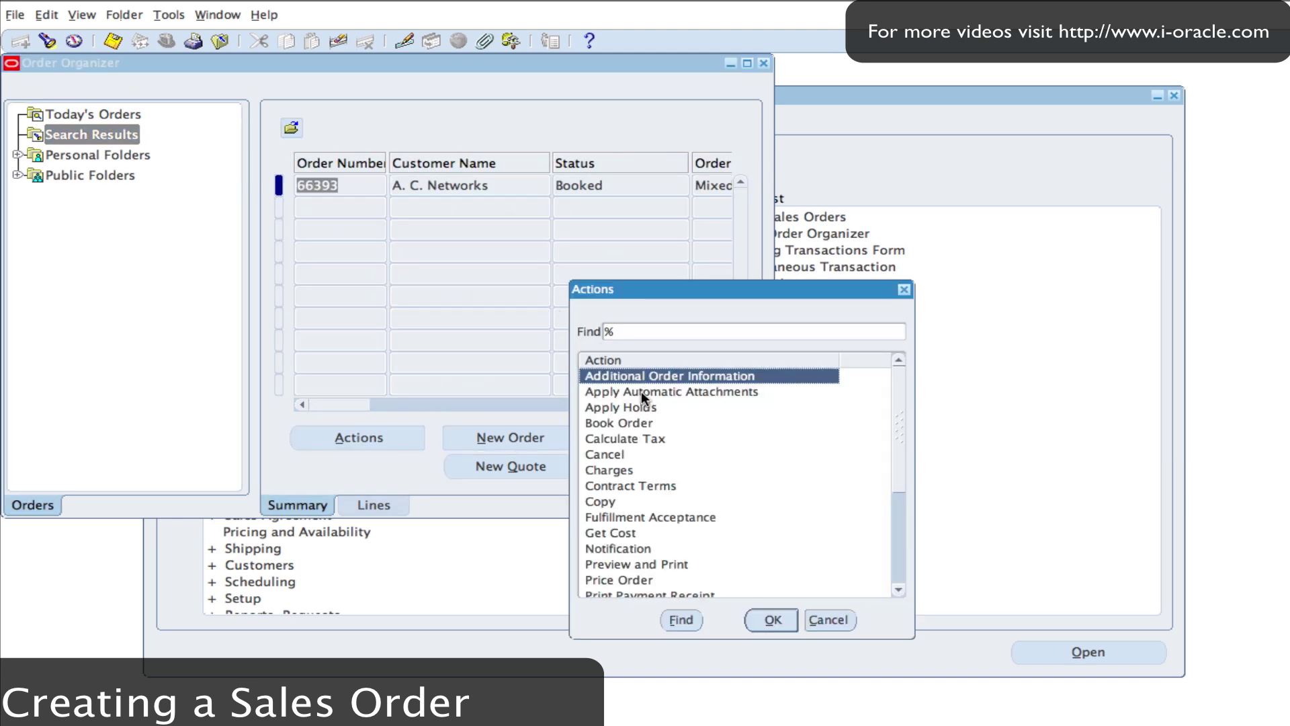
pyautogui.click(773, 619)
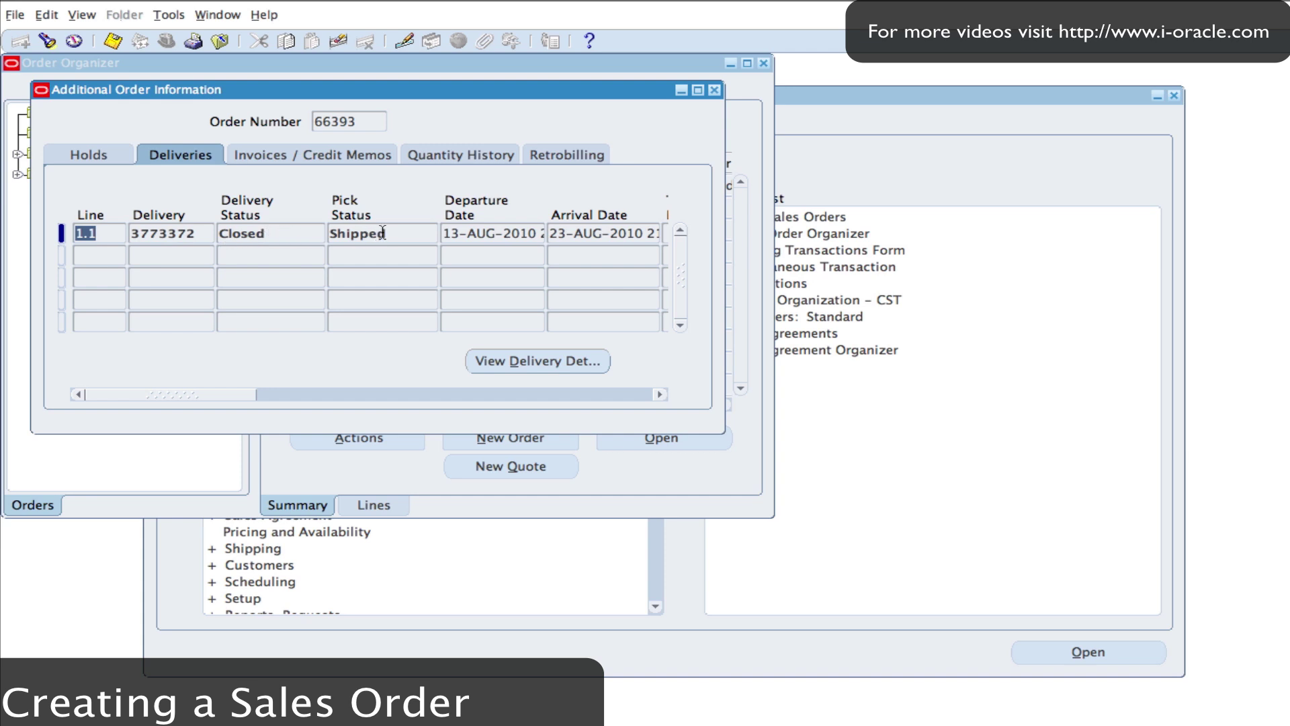
pyautogui.moveTo(170, 397); pyautogui.dragTo(252, 401)
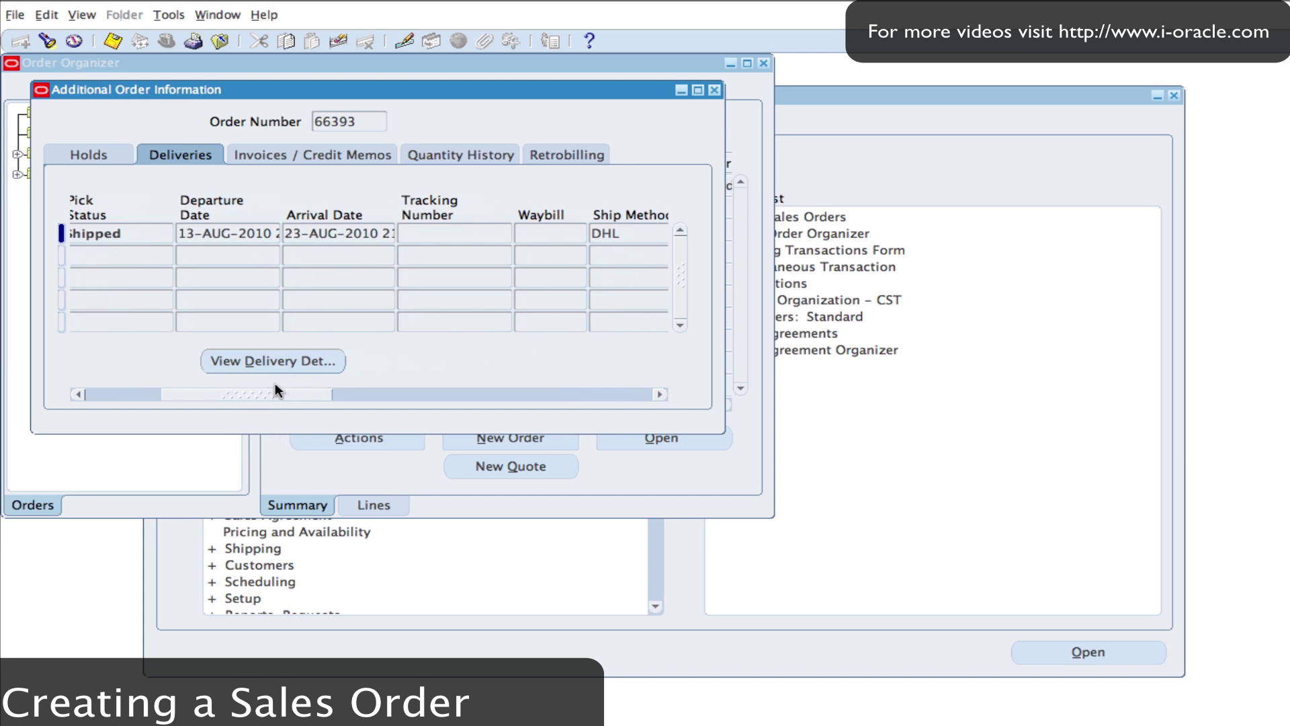
pyautogui.moveTo(273, 393); pyautogui.dragTo(133, 397)
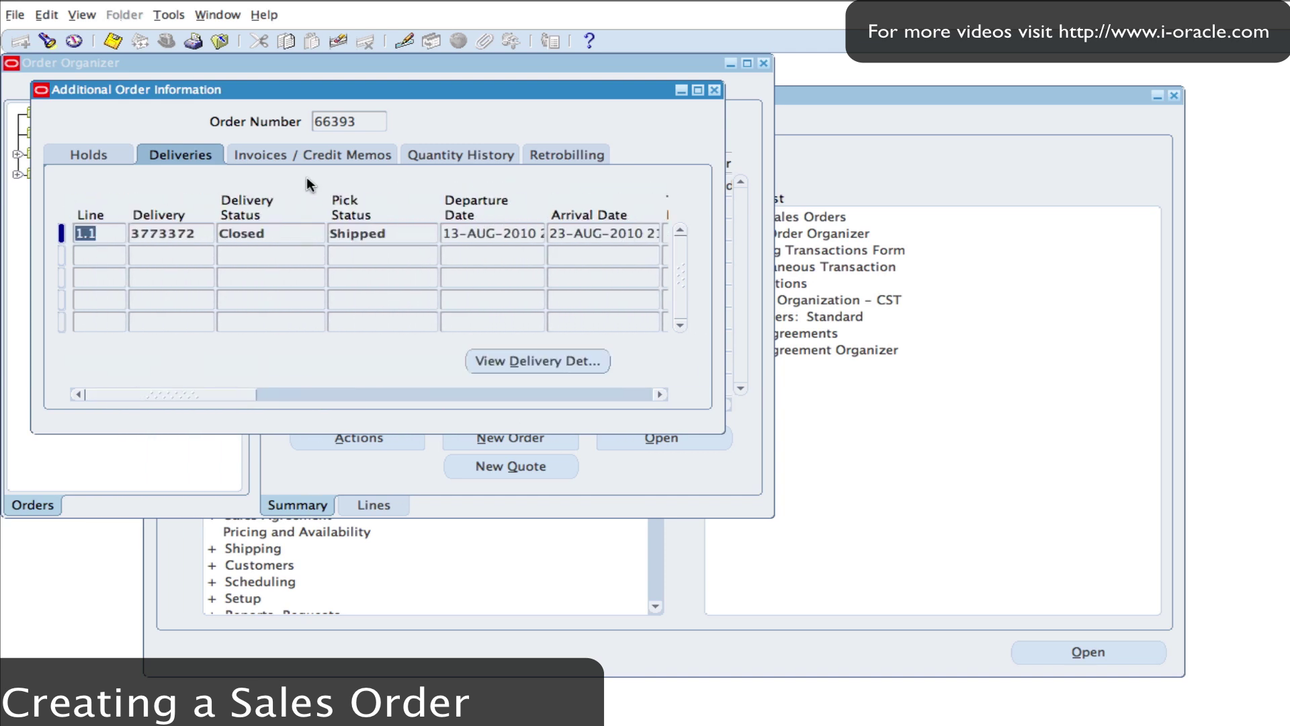
pyautogui.click(303, 152)
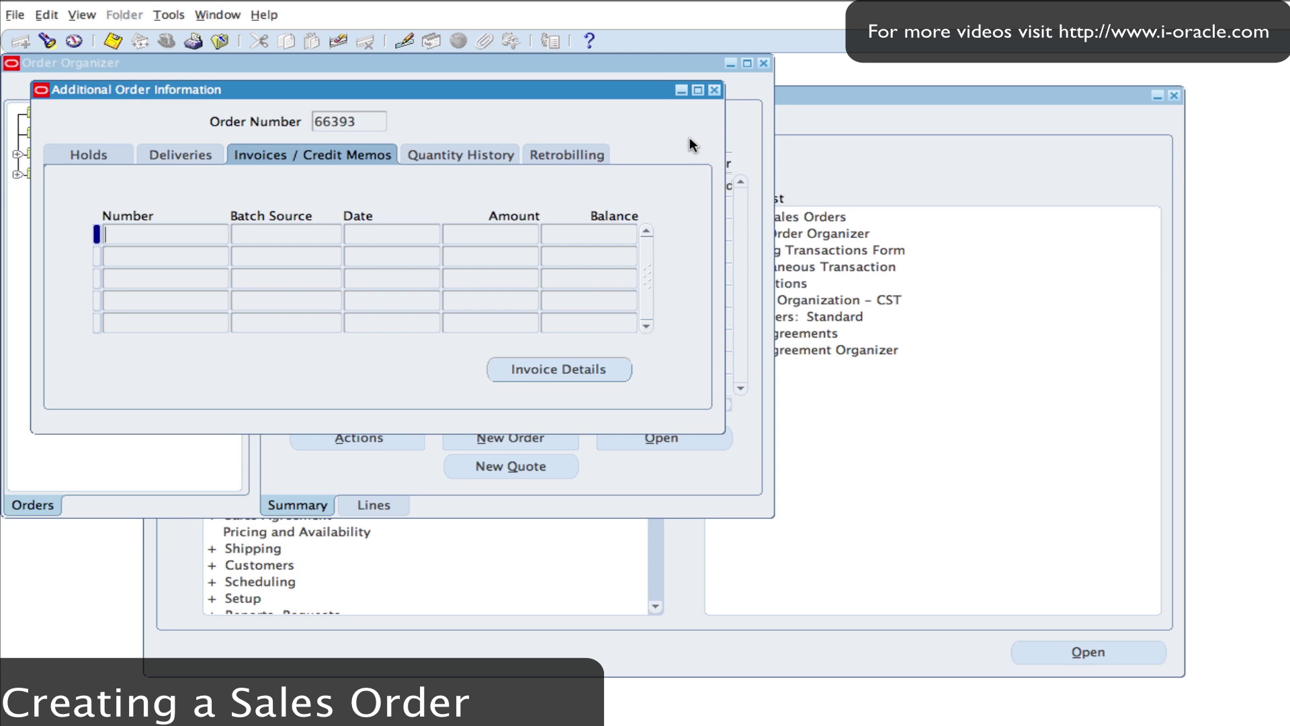
pyautogui.click(713, 90)
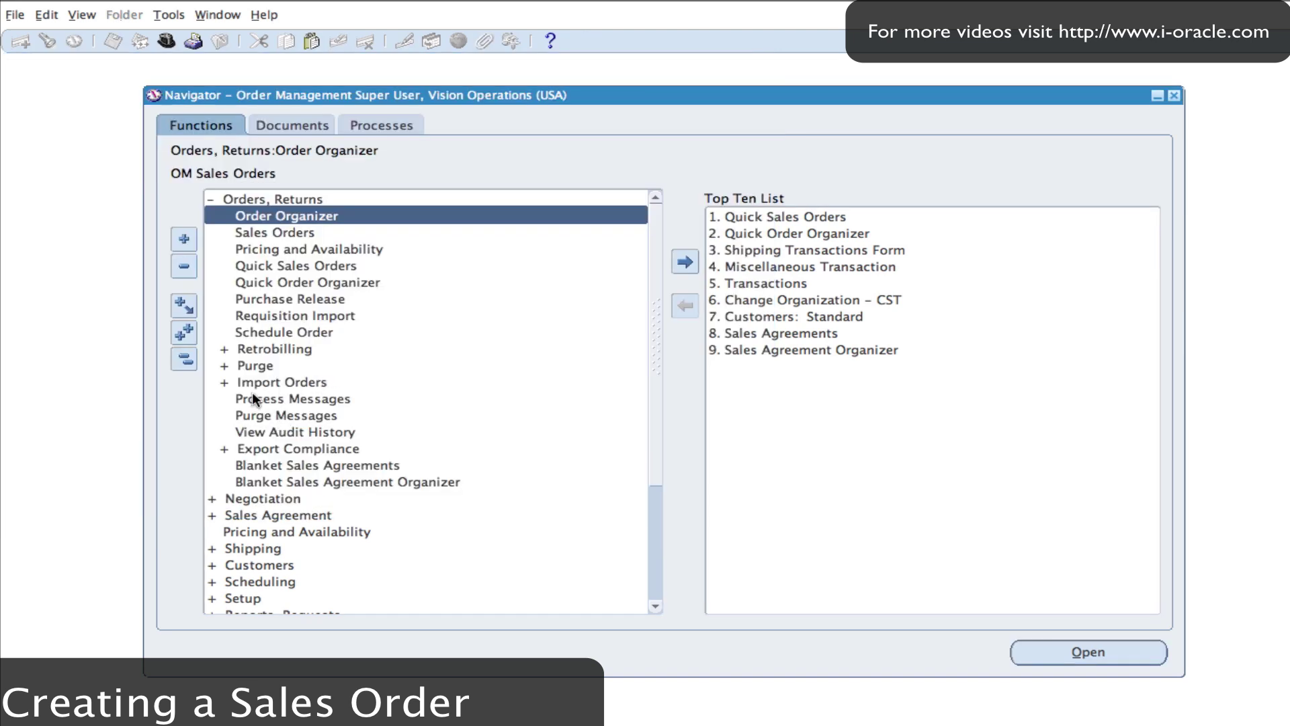
# Step: Open the Workflow Background Engine request from the Inventory functions
pyautogui.click(184, 360)
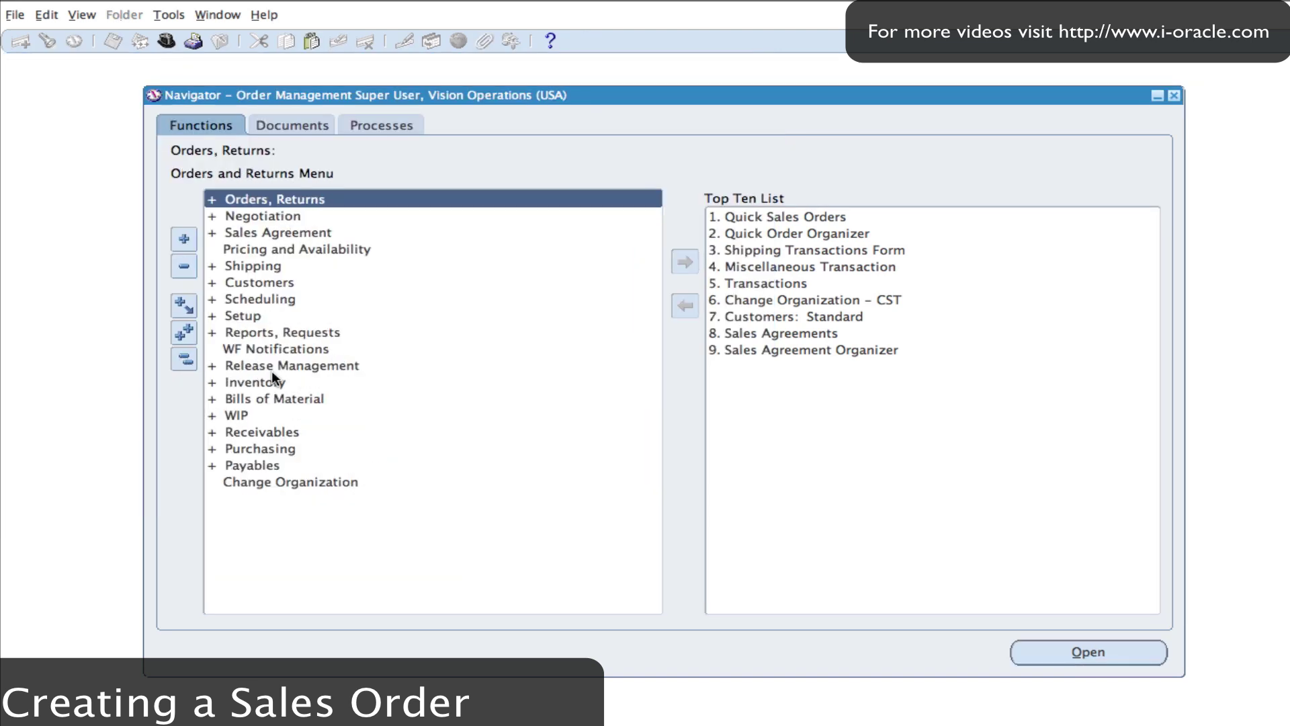
pyautogui.doubleClick(252, 380)
pyautogui.click(369, 395)
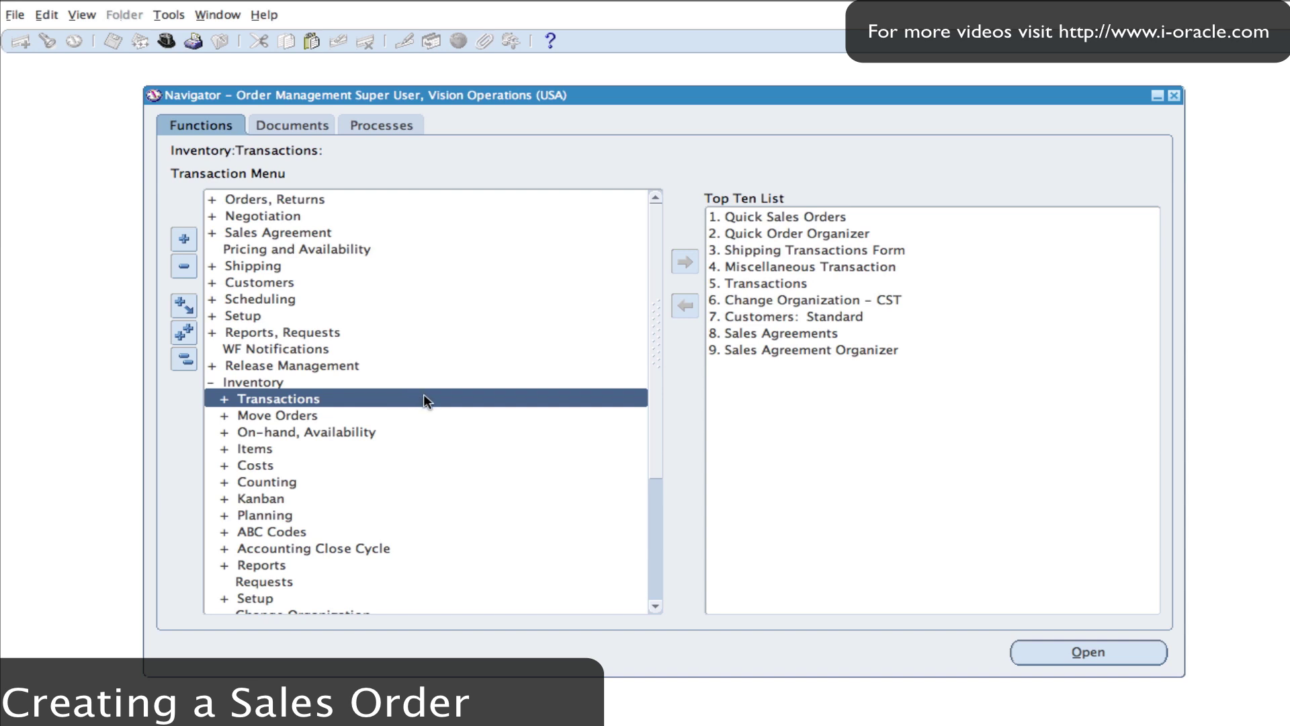
pyautogui.scroll(-1, 423, 394)
pyautogui.scroll(-1, 424, 395)
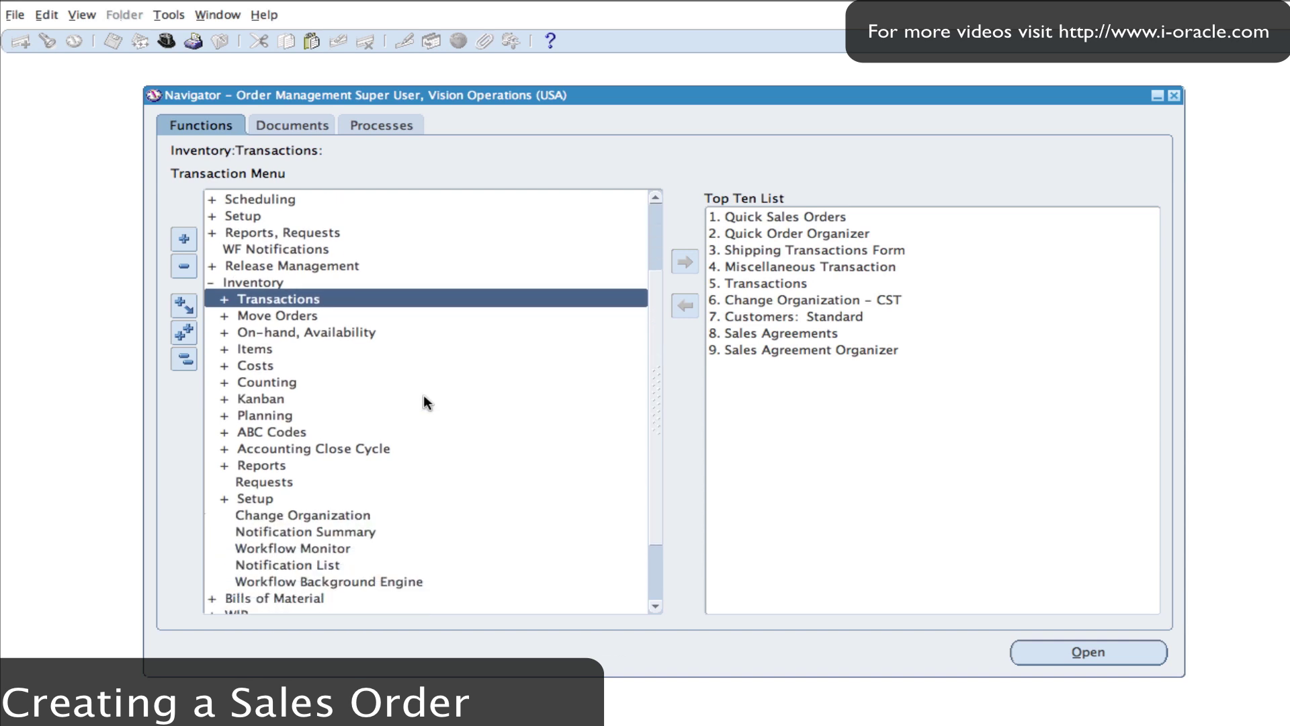
pyautogui.click(309, 582)
pyautogui.doubleClick(361, 580)
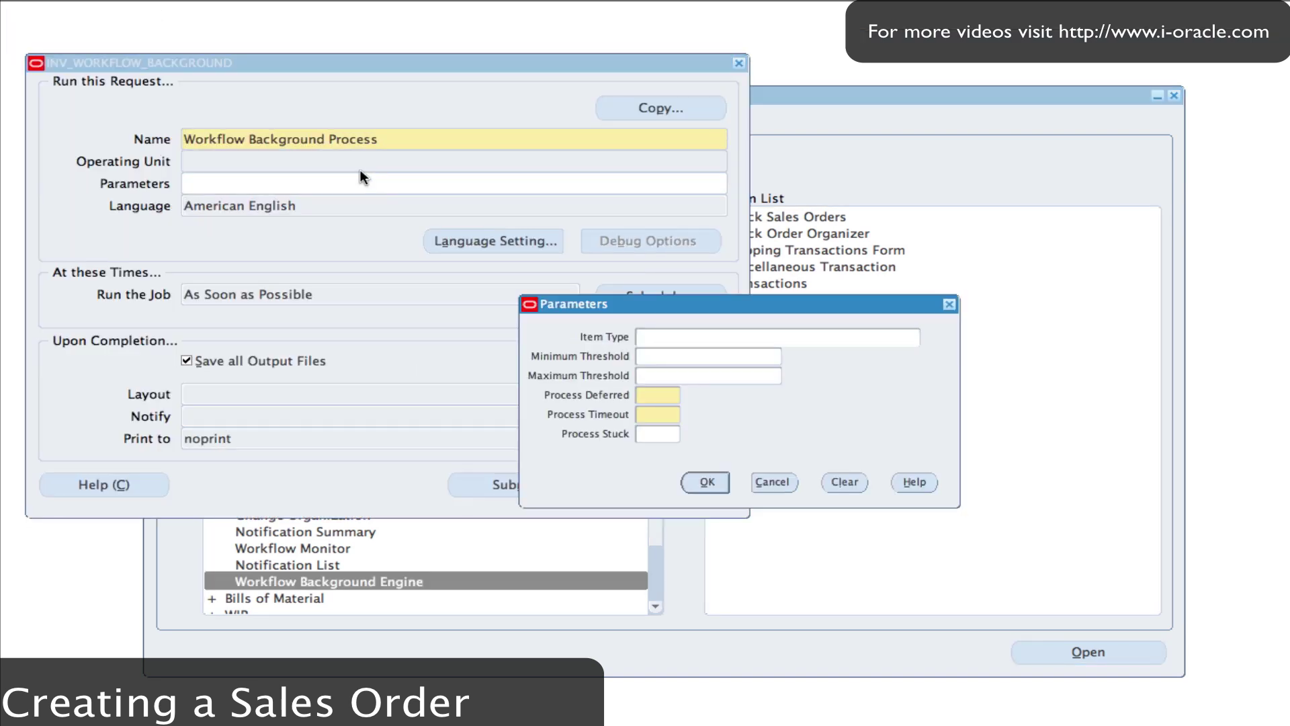
# Step: Set the Workflow Background Process item type to OM Order Line
pyautogui.click(929, 340)
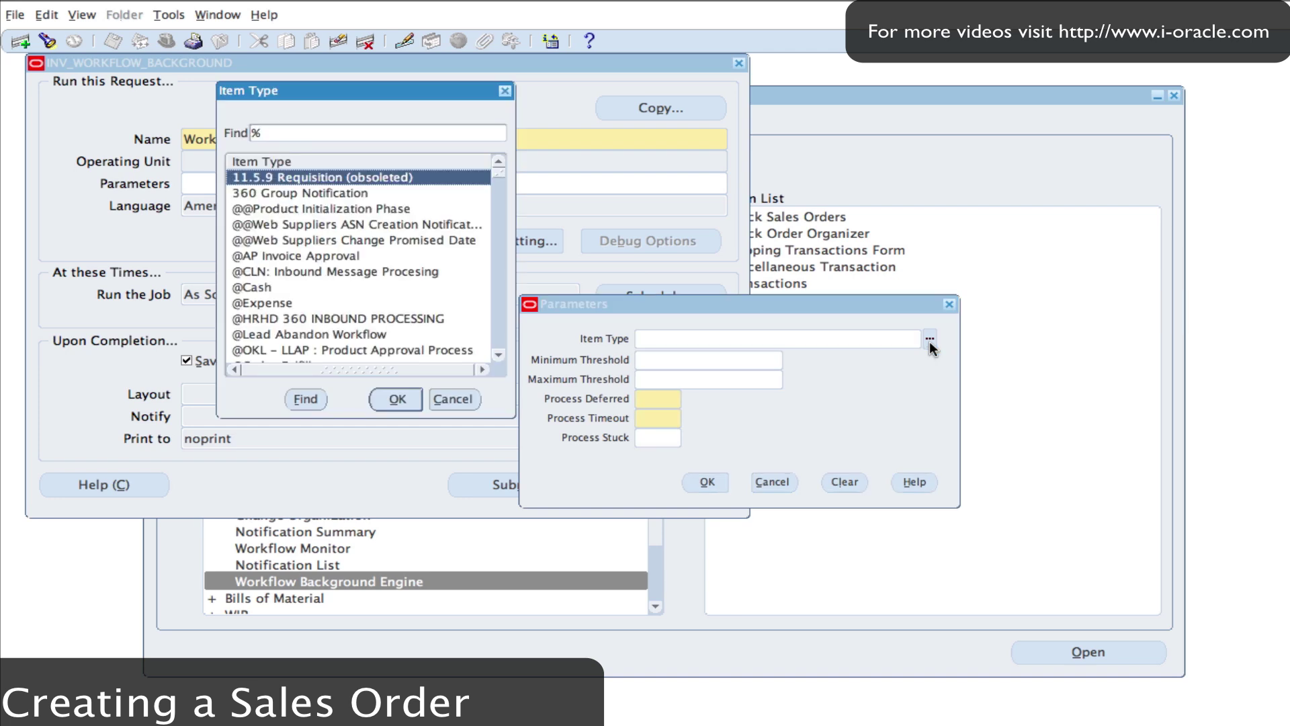
pyautogui.write('om')
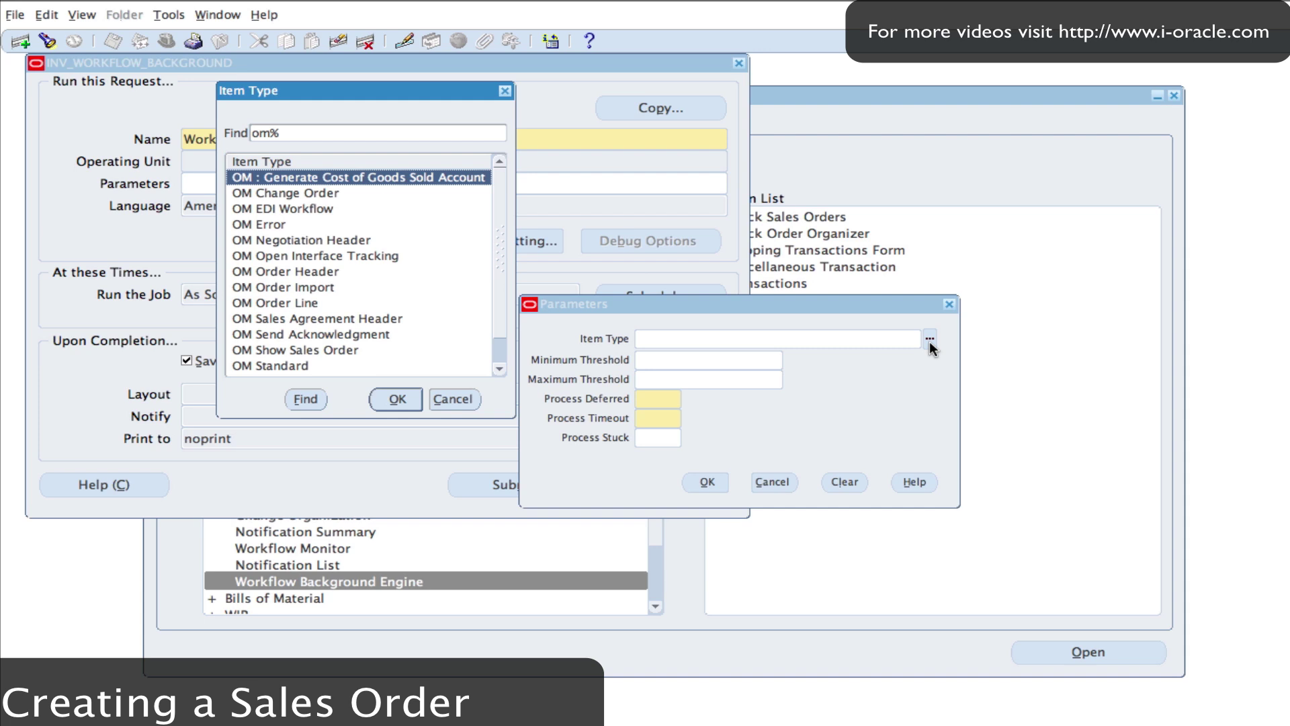
pyautogui.click(300, 305)
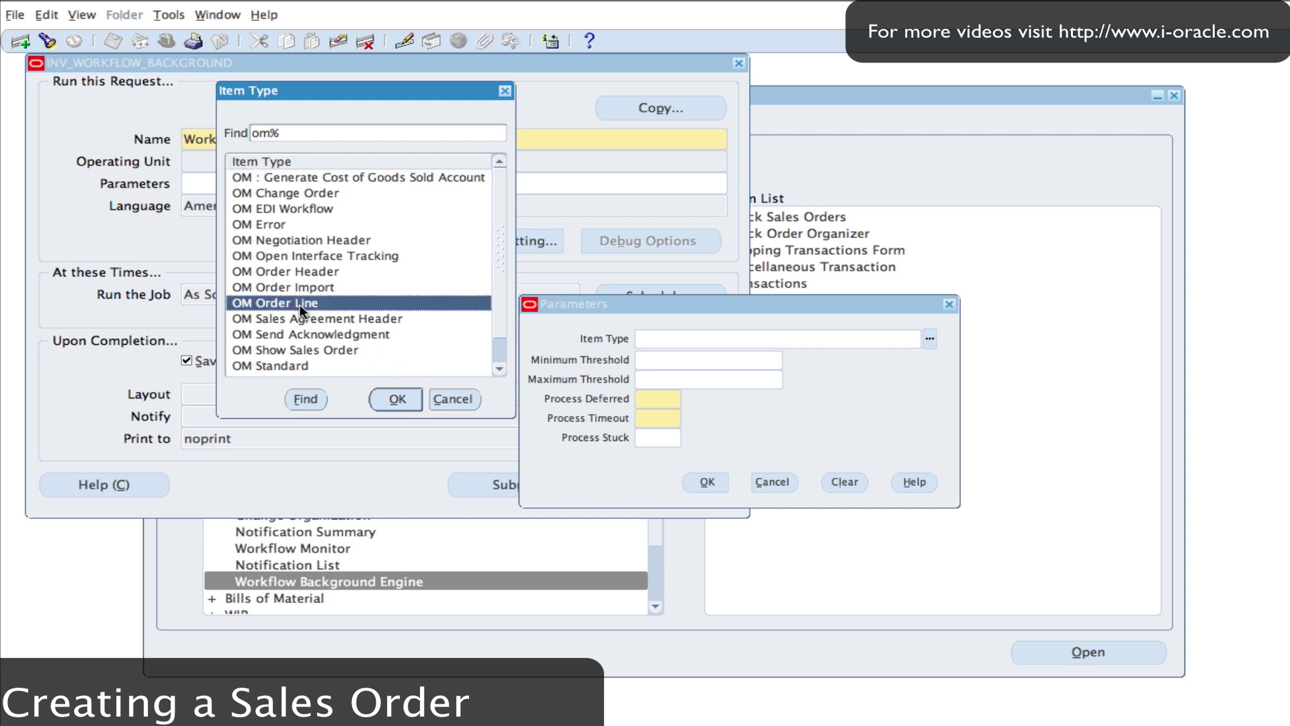
pyautogui.click(395, 399)
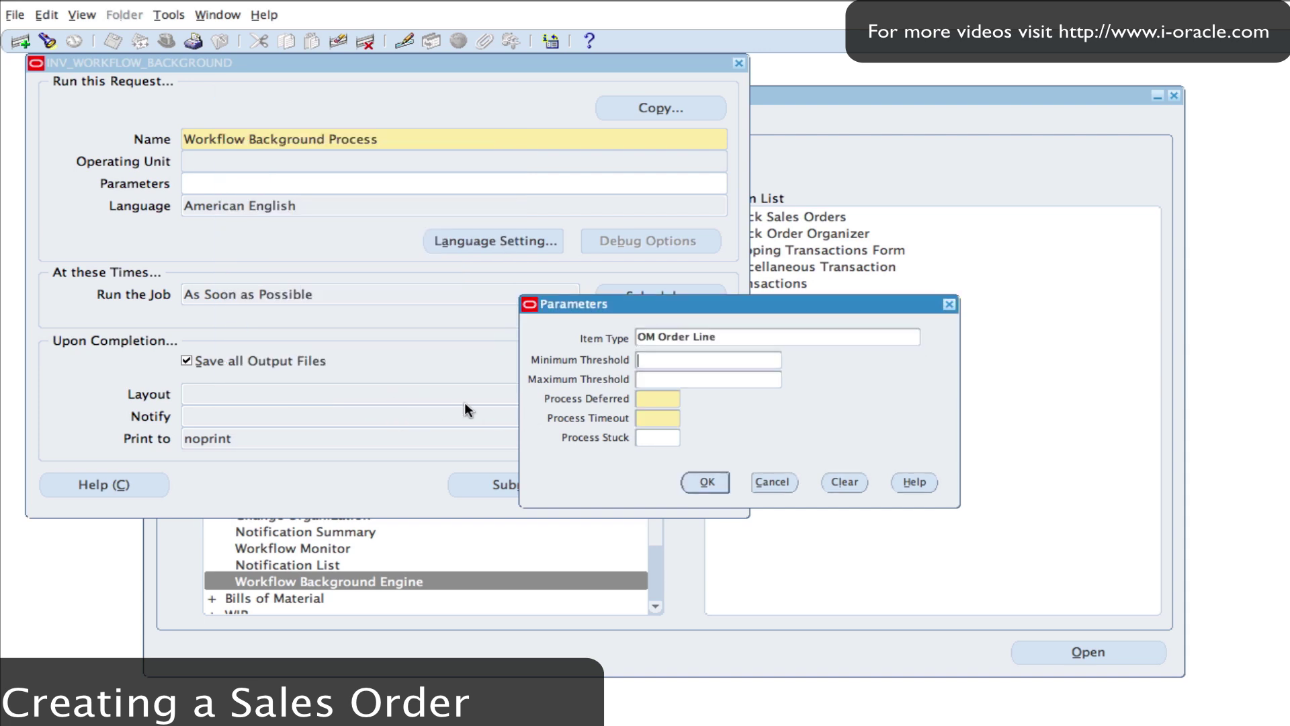
# Step: Set Process Deferred to Yes and Process Timeout to No, and submit the request without submitting another
pyautogui.click(652, 399)
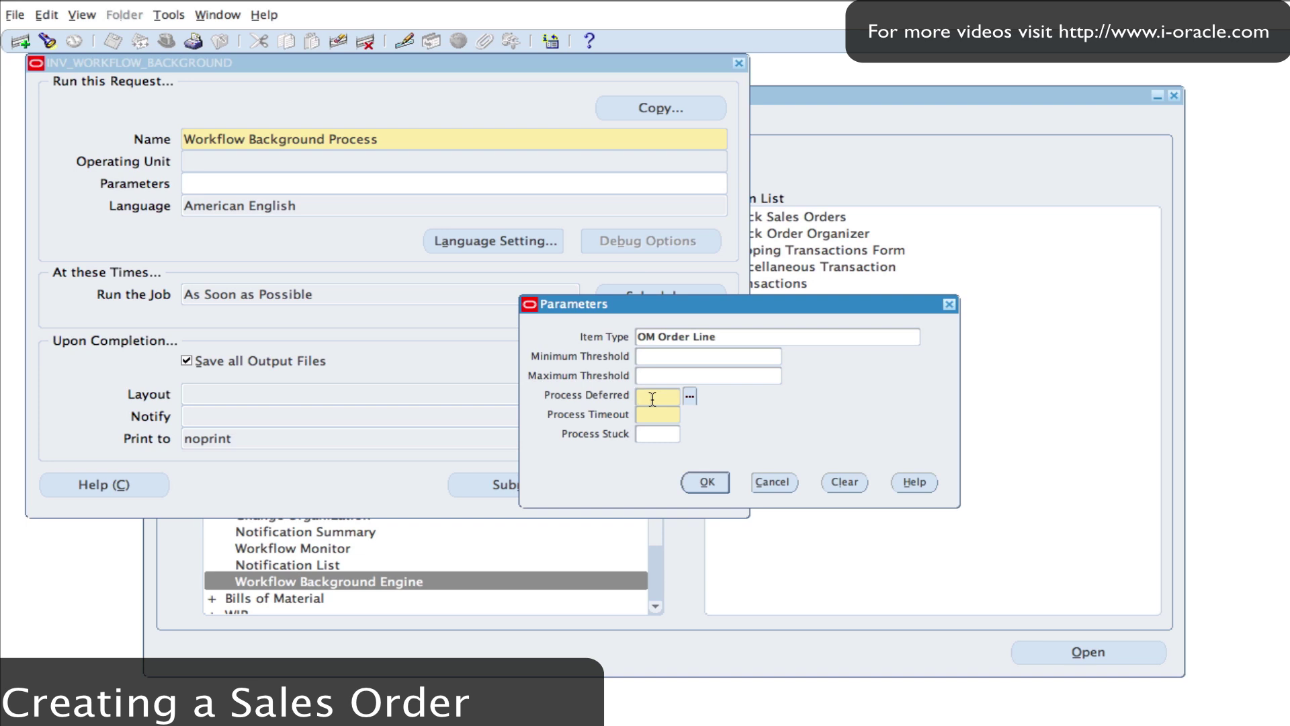
pyautogui.write('y')
pyautogui.click(651, 415)
pyautogui.write('n')
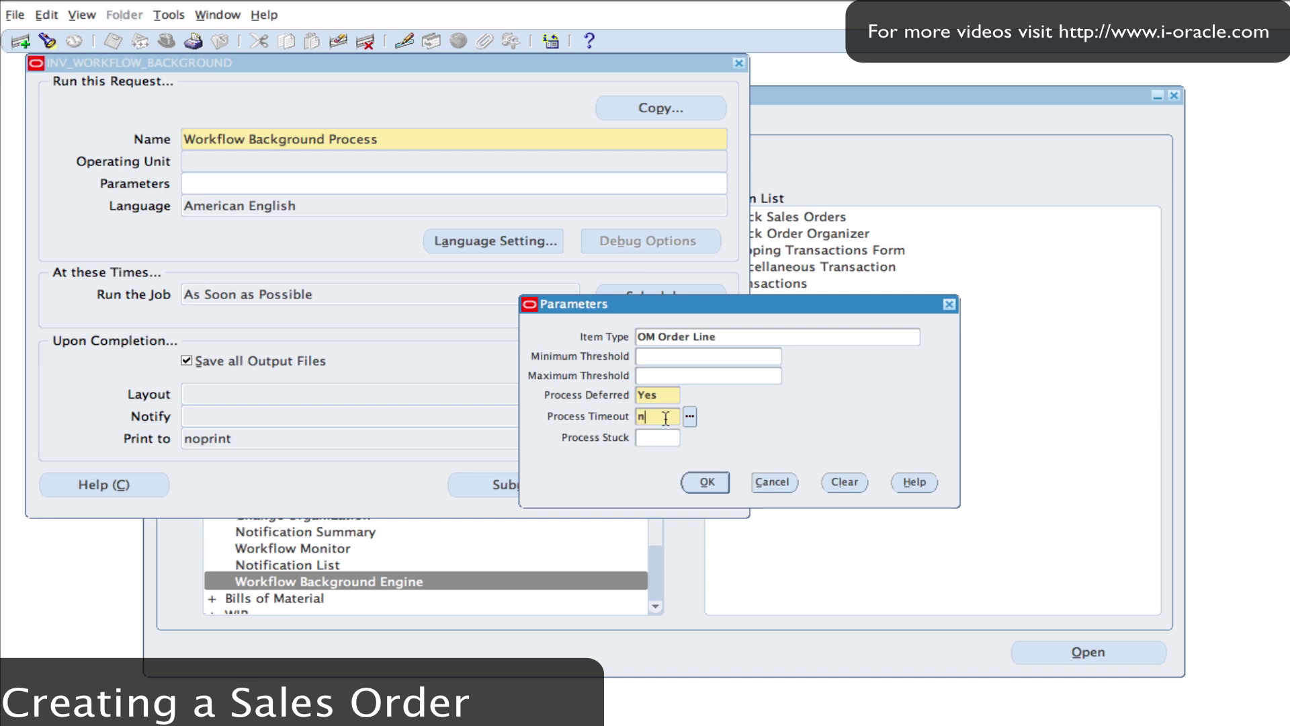
pyautogui.click(708, 482)
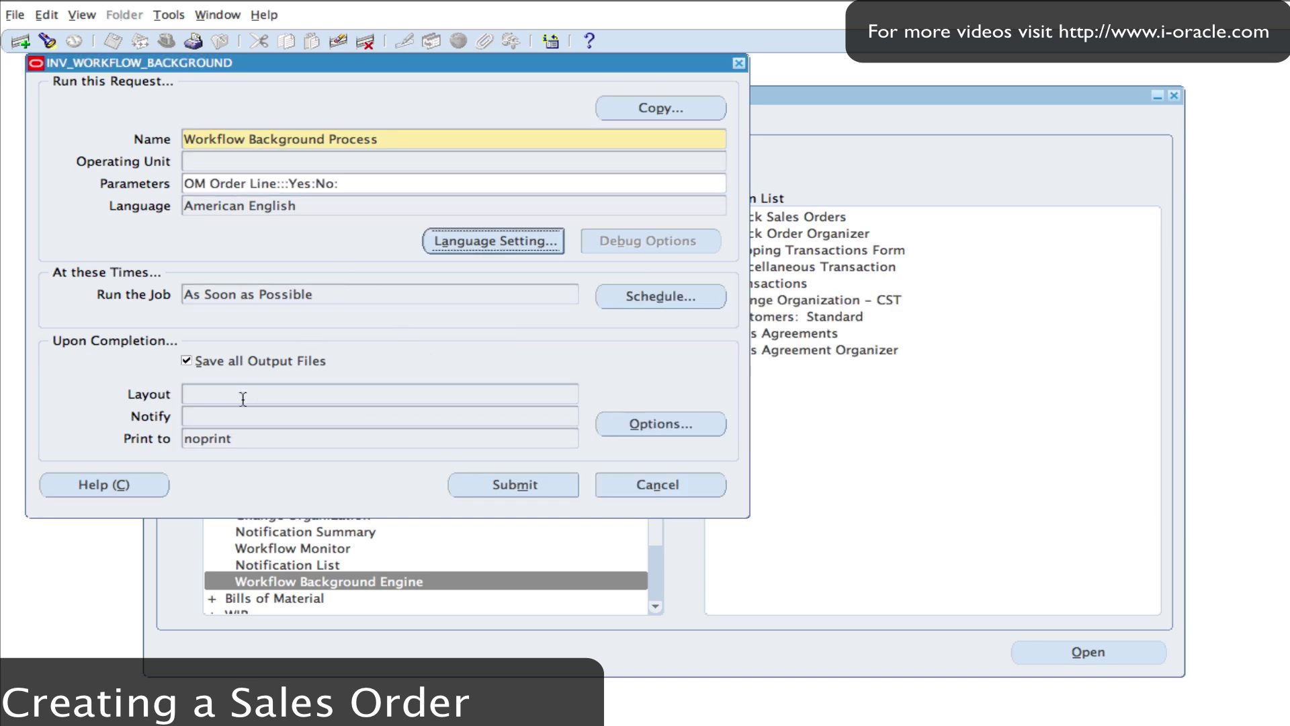
pyautogui.click(507, 483)
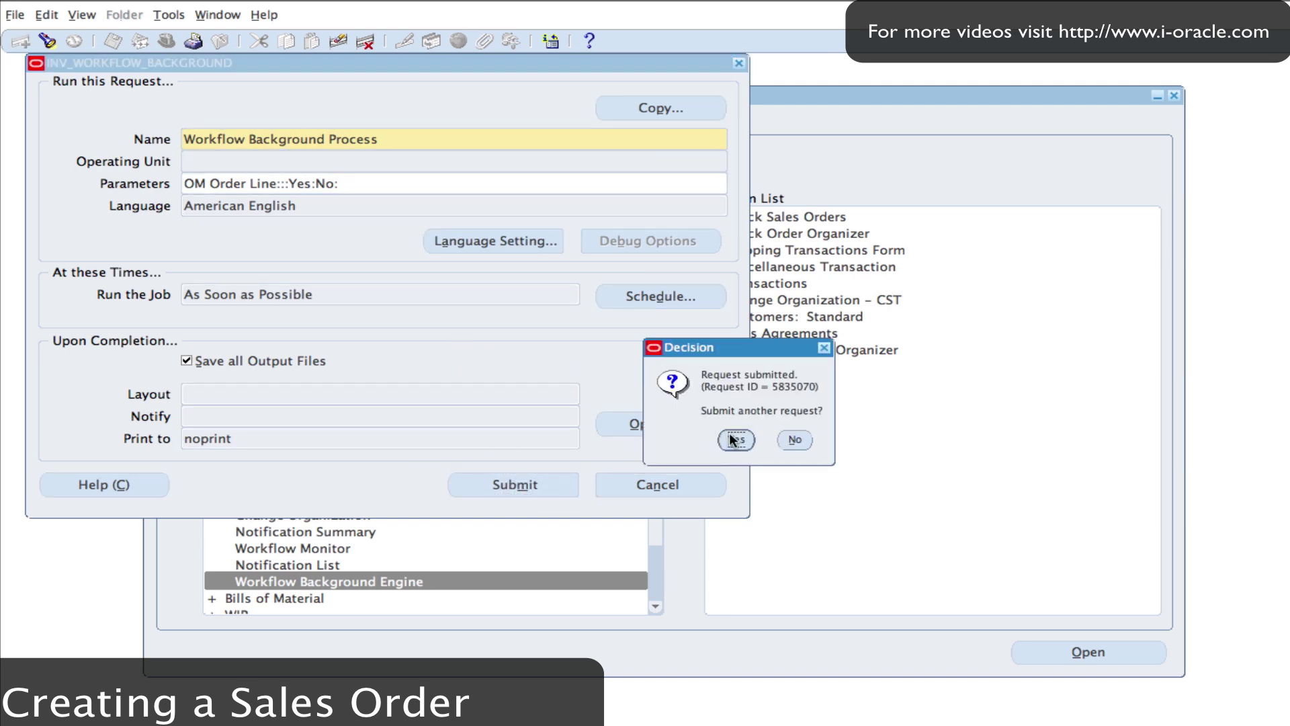
pyautogui.click(796, 440)
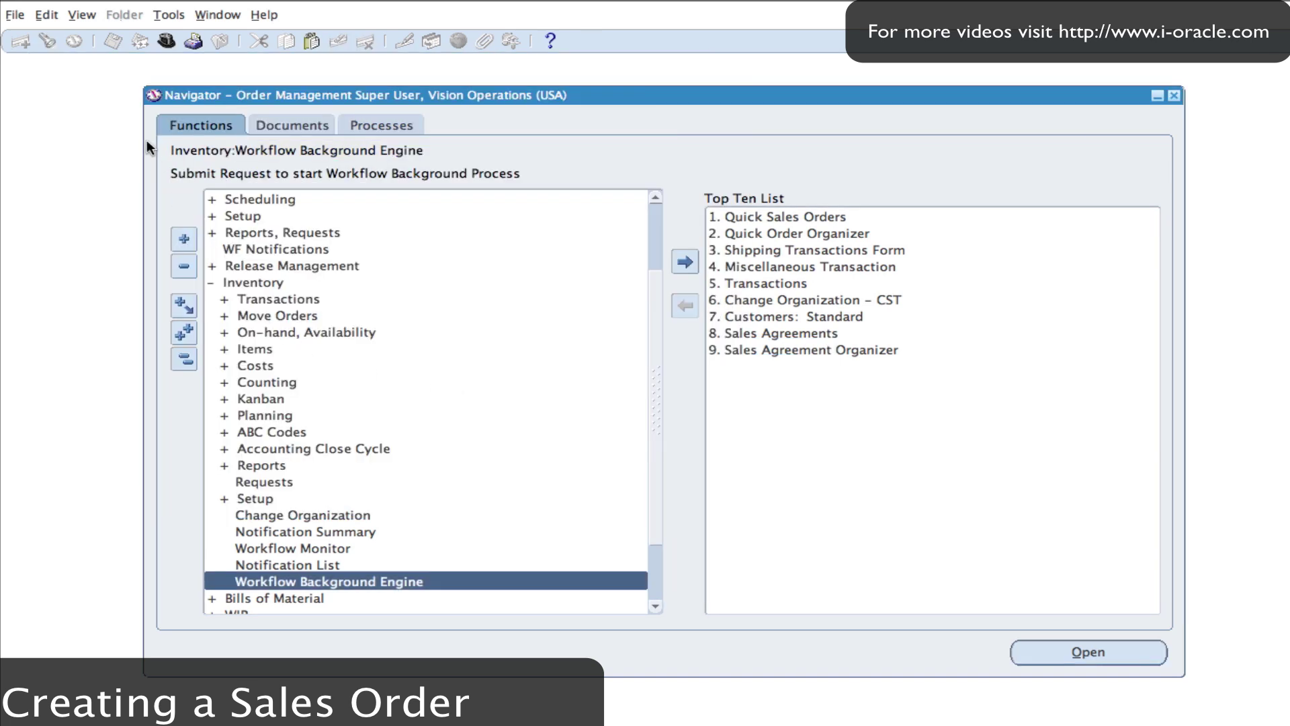
# Step: Collapse the function list and find all of your own concurrent requests
pyautogui.click(185, 359)
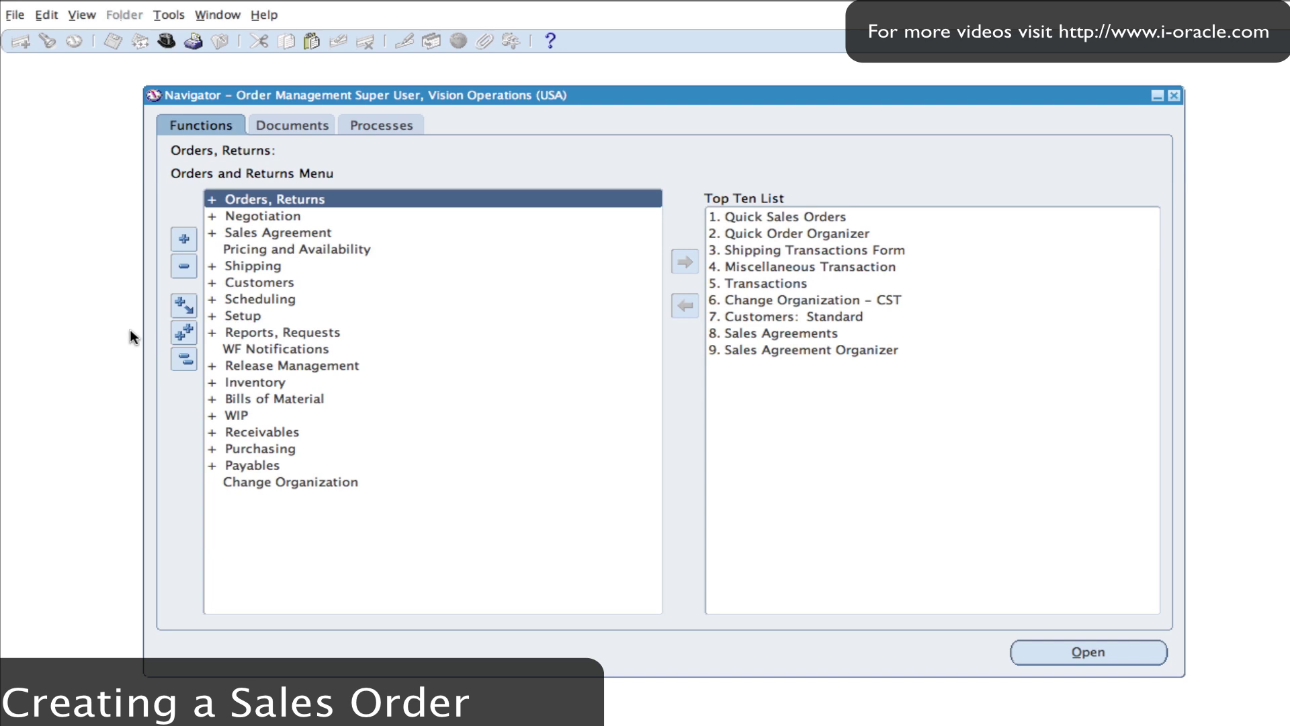
pyautogui.click(87, 16)
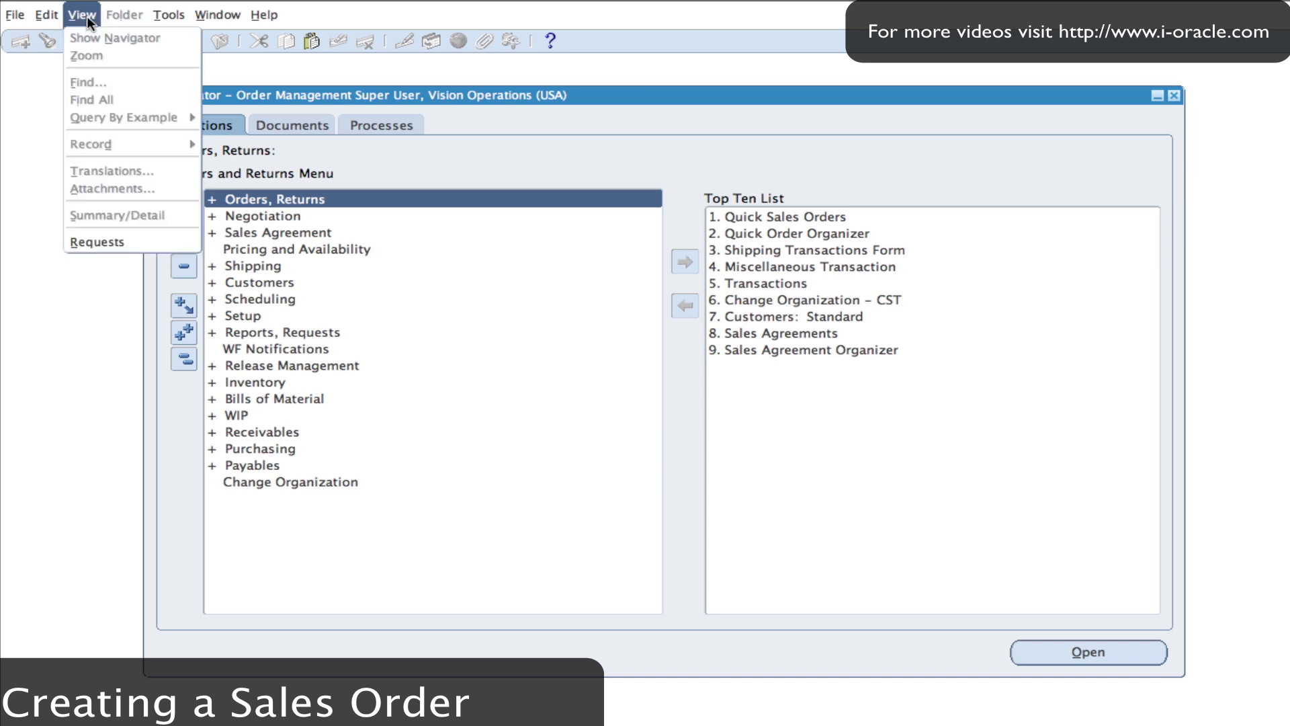
pyautogui.click(101, 244)
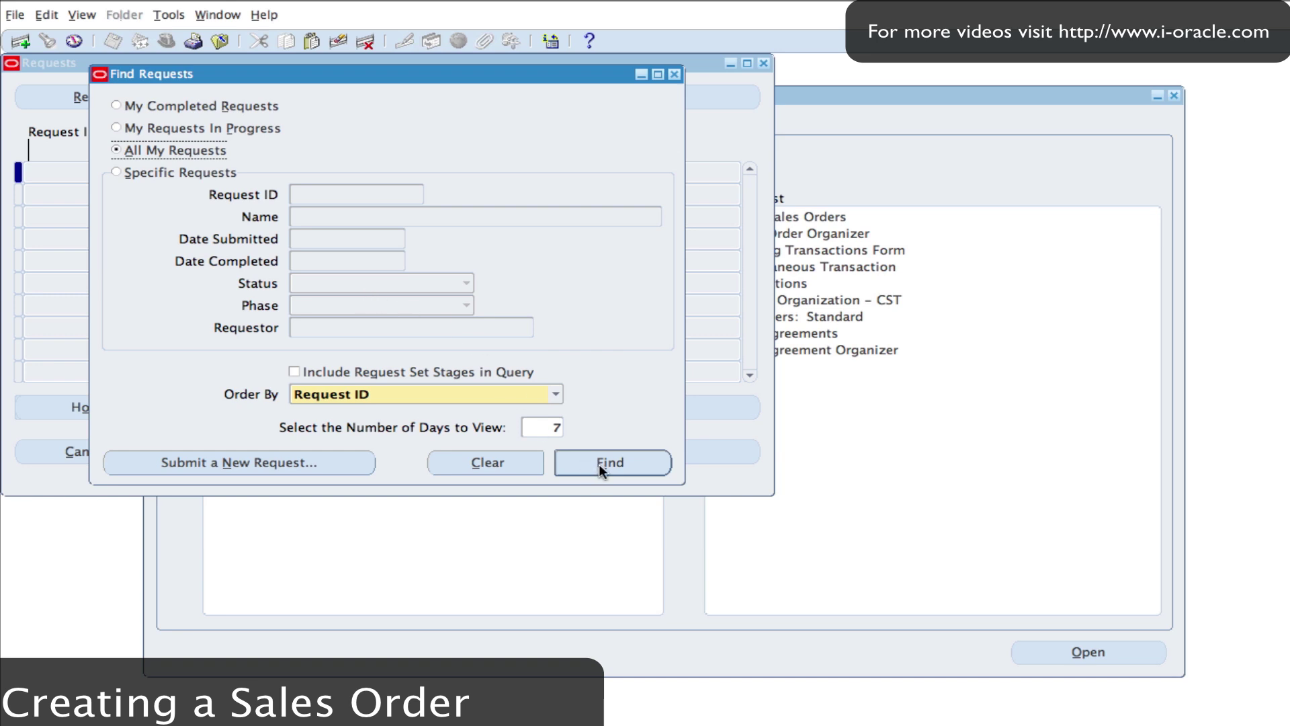
pyautogui.click(598, 464)
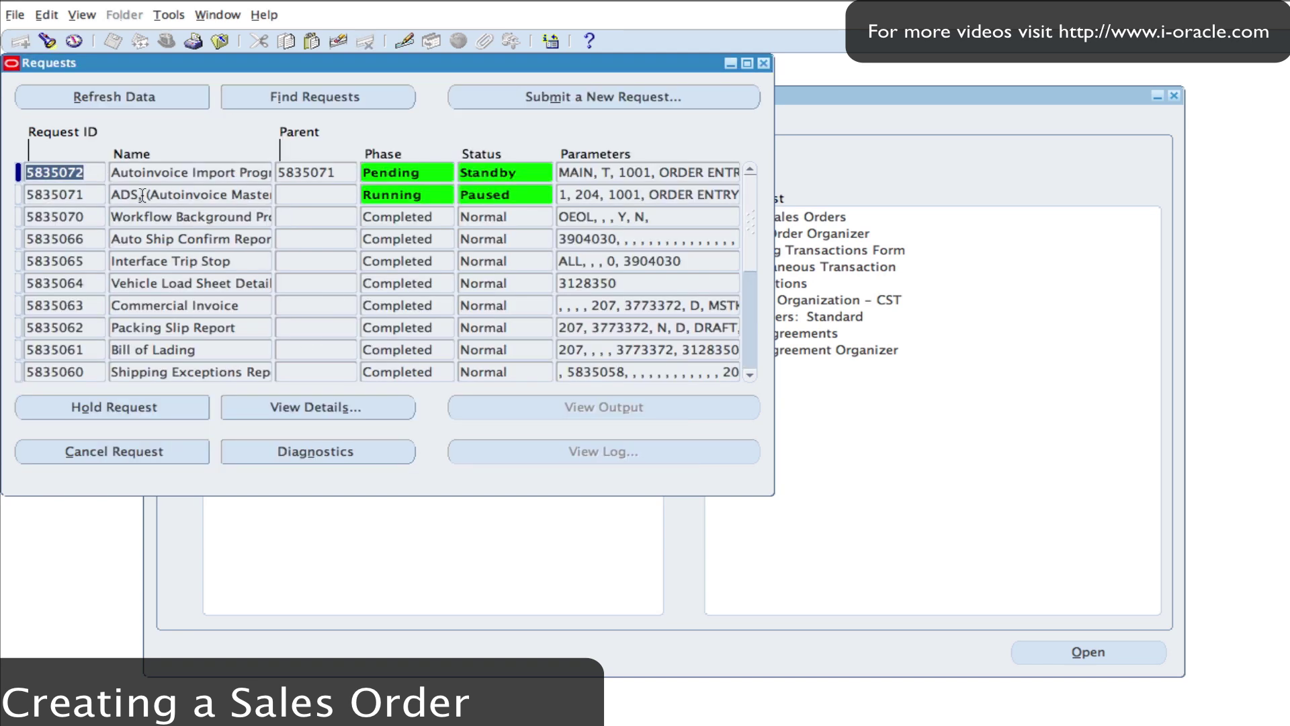
# Step: Inspect the Workflow Background Process and Autoinvoice Master Program requests, refreshing the list to check their progress
pyautogui.click(163, 216)
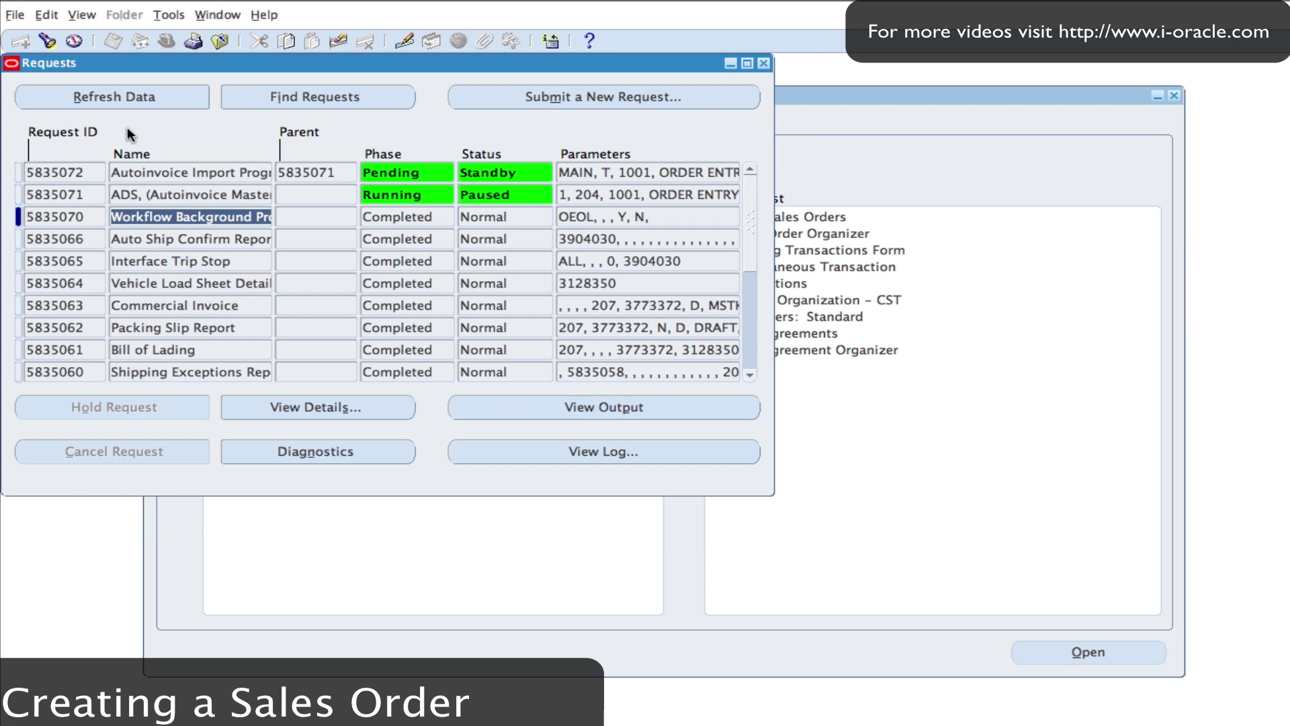
pyautogui.click(157, 195)
pyautogui.moveTo(158, 196); pyautogui.dragTo(305, 196)
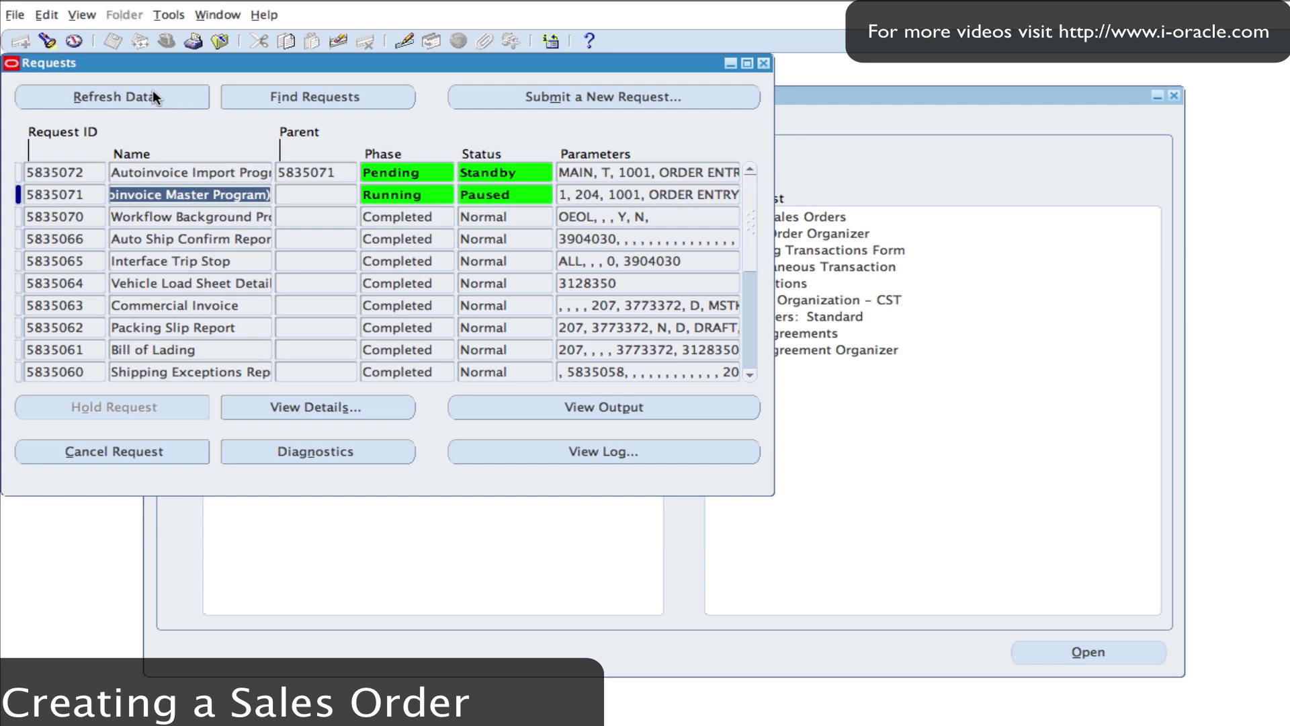
pyautogui.click(137, 101)
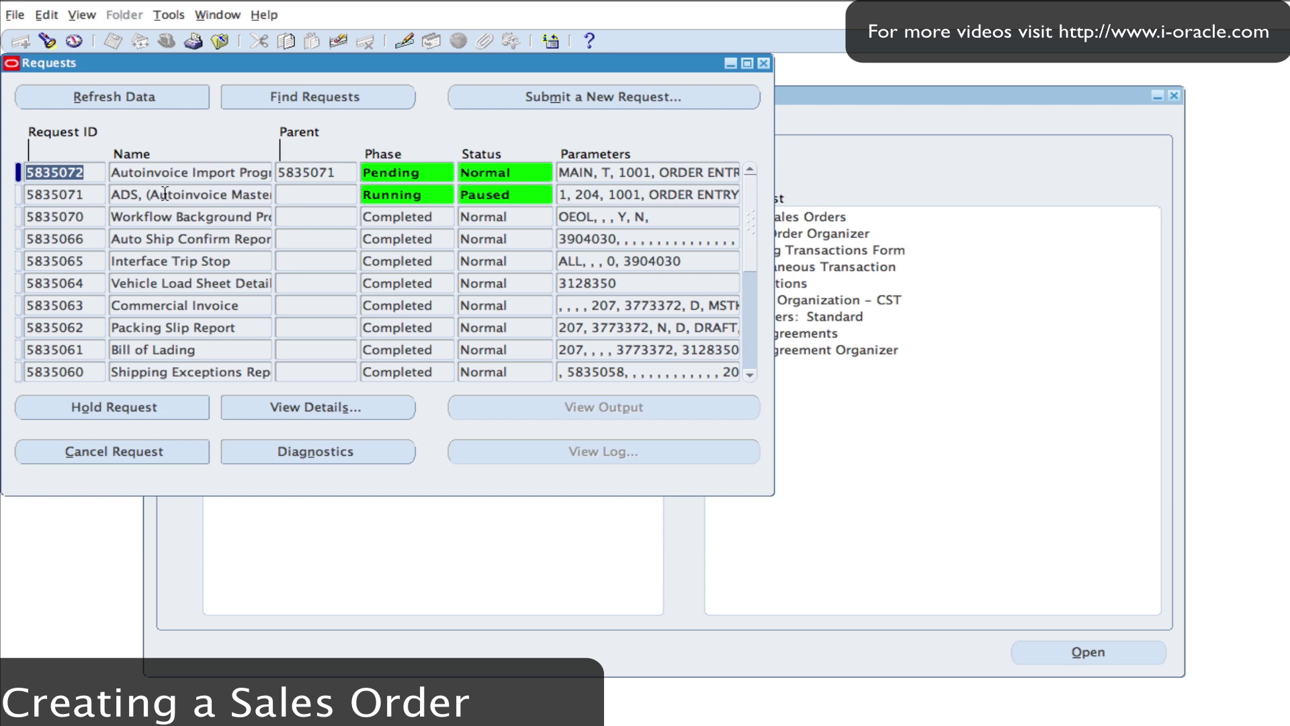
pyautogui.click(115, 98)
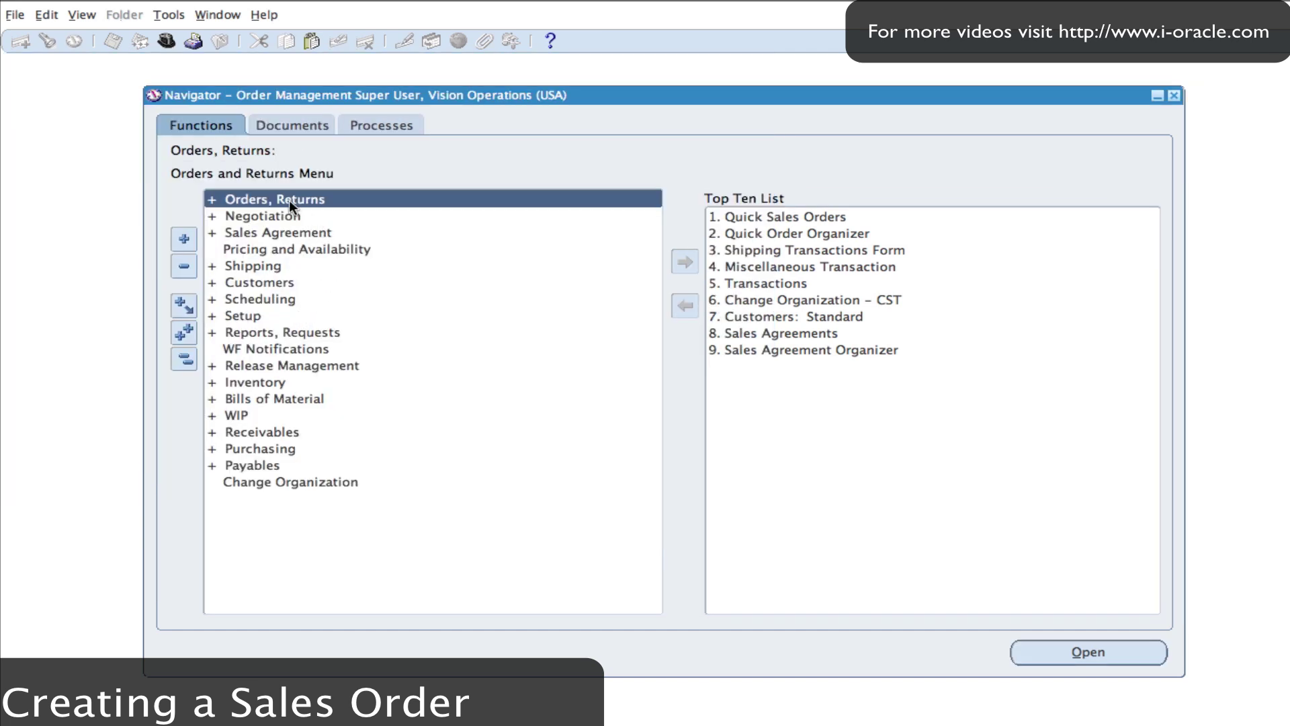
# Step: Reopen the Order Organizer and find the same sales order by its order number
pyautogui.doubleClick(289, 200)
pyautogui.click(343, 219)
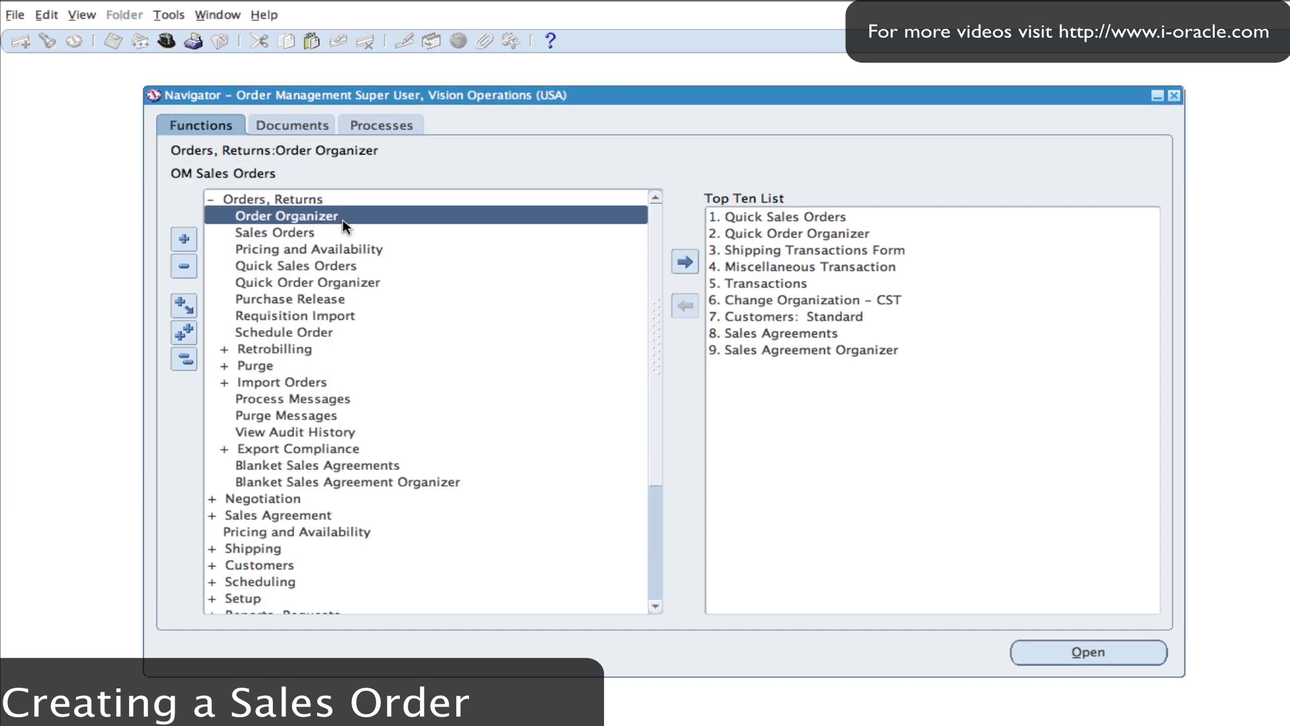
pyautogui.click(276, 217)
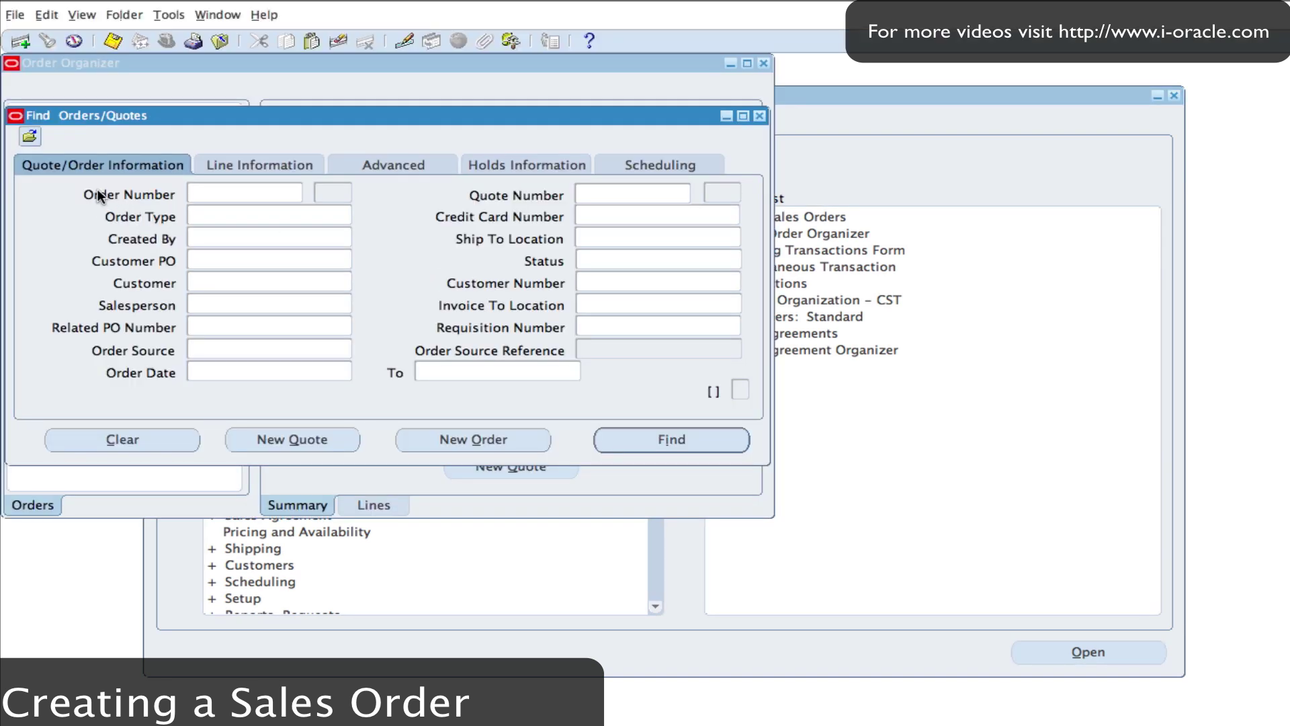
pyautogui.write('66393')
pyautogui.click(668, 440)
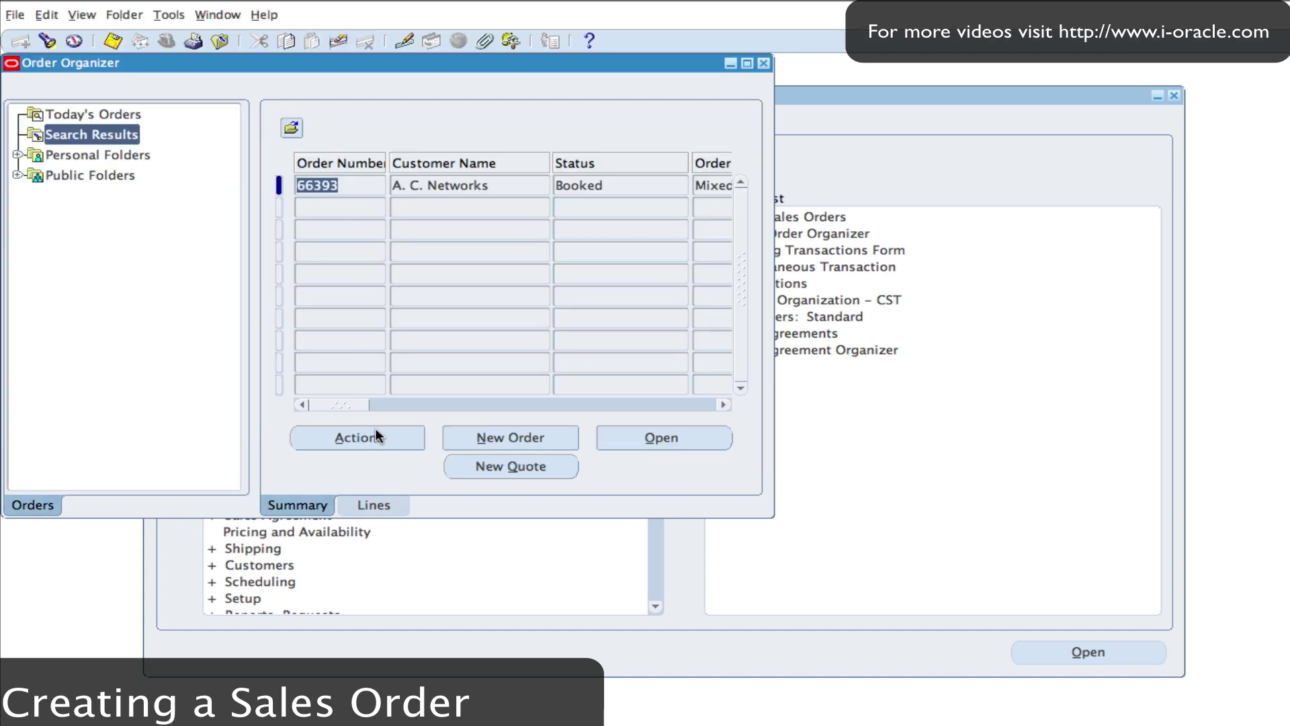
# Step: Open the invoice details from the order's Additional Order Information and view the invoice
pyautogui.click(359, 438)
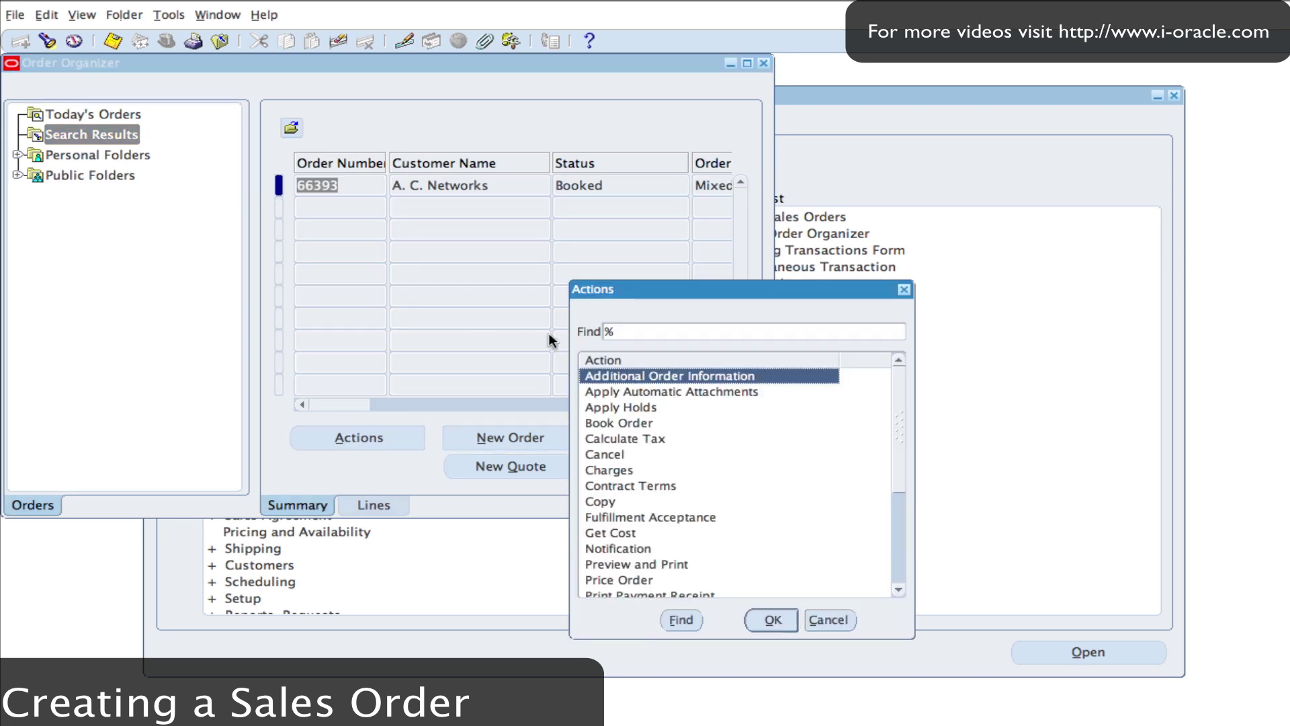
pyautogui.click(771, 620)
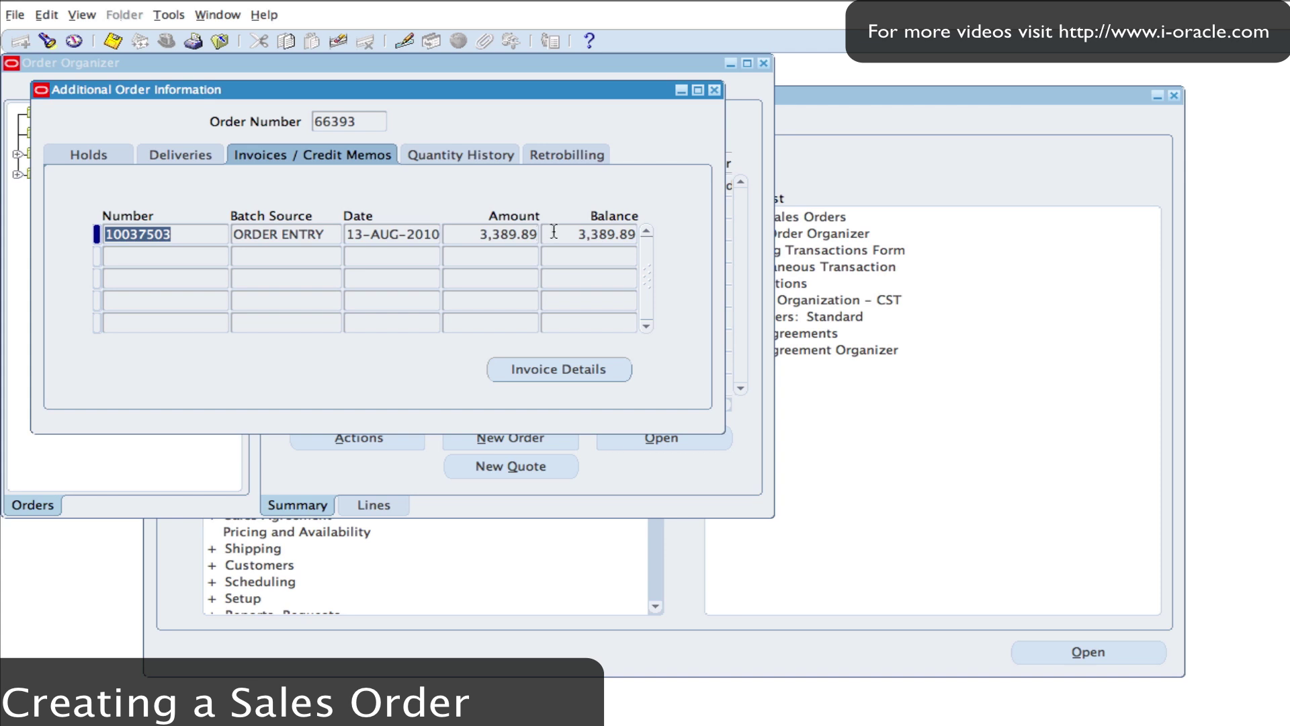
pyautogui.click(555, 366)
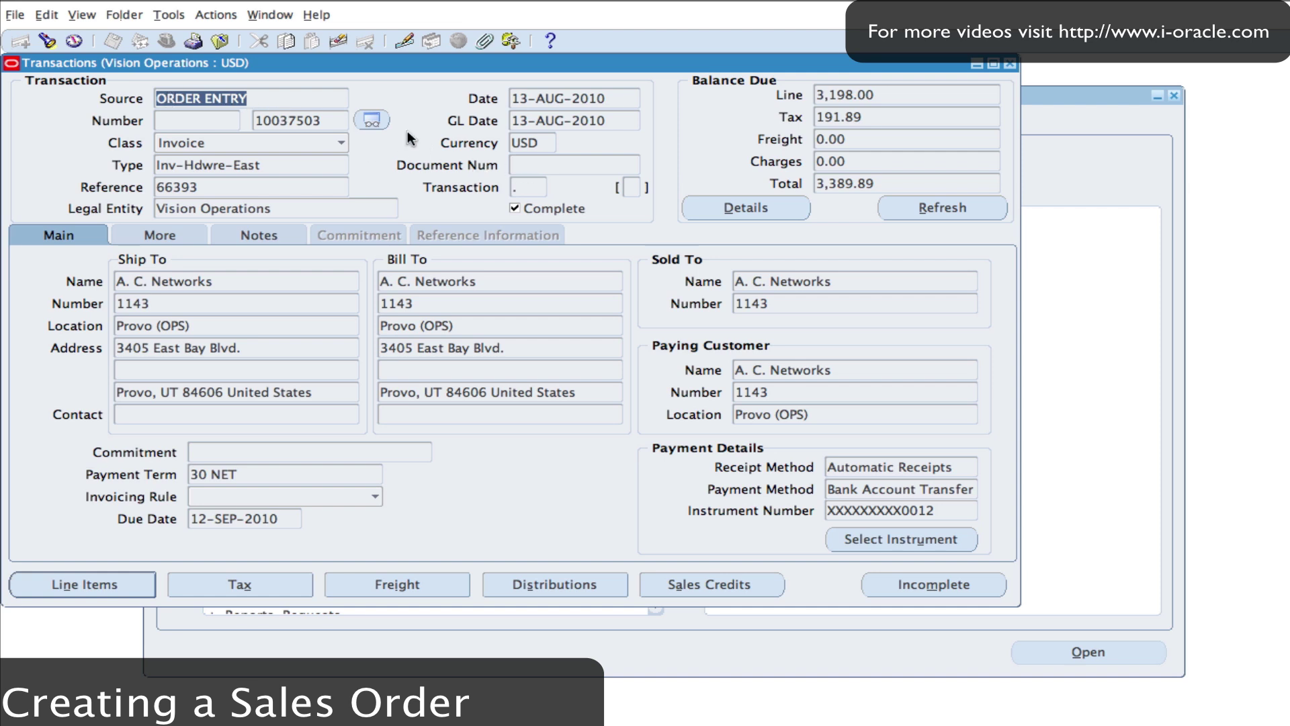
pyautogui.click(374, 118)
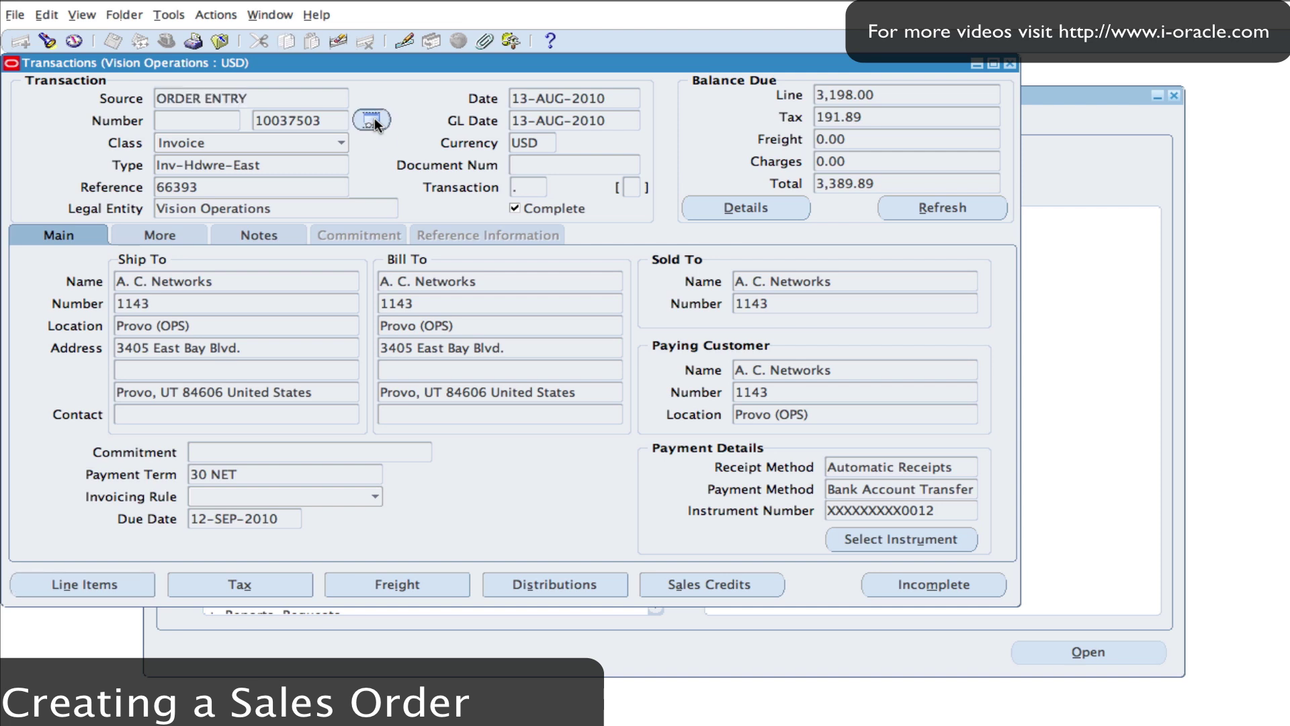